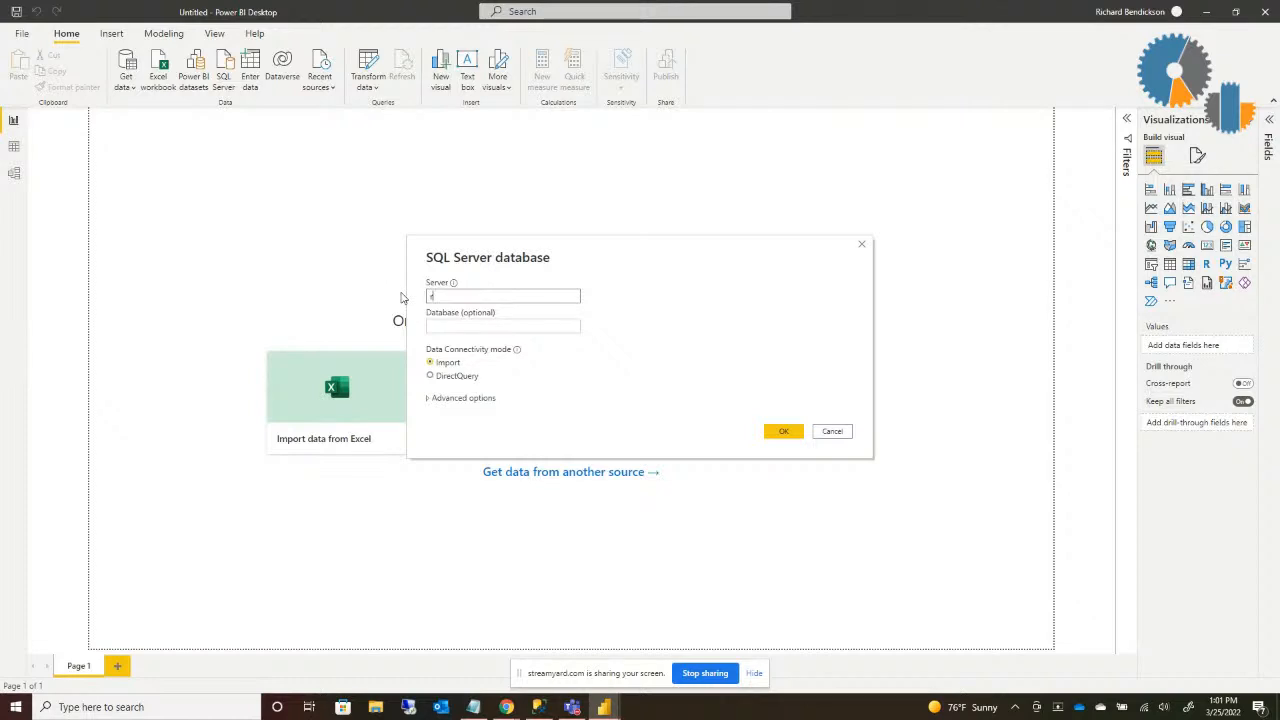
- Set the SQL Server connection's server to rbsurfacebook2 and enter the SQL statement "exec stp_WEBINAR 1"
text(bsurfacebook2)
click(428, 400)
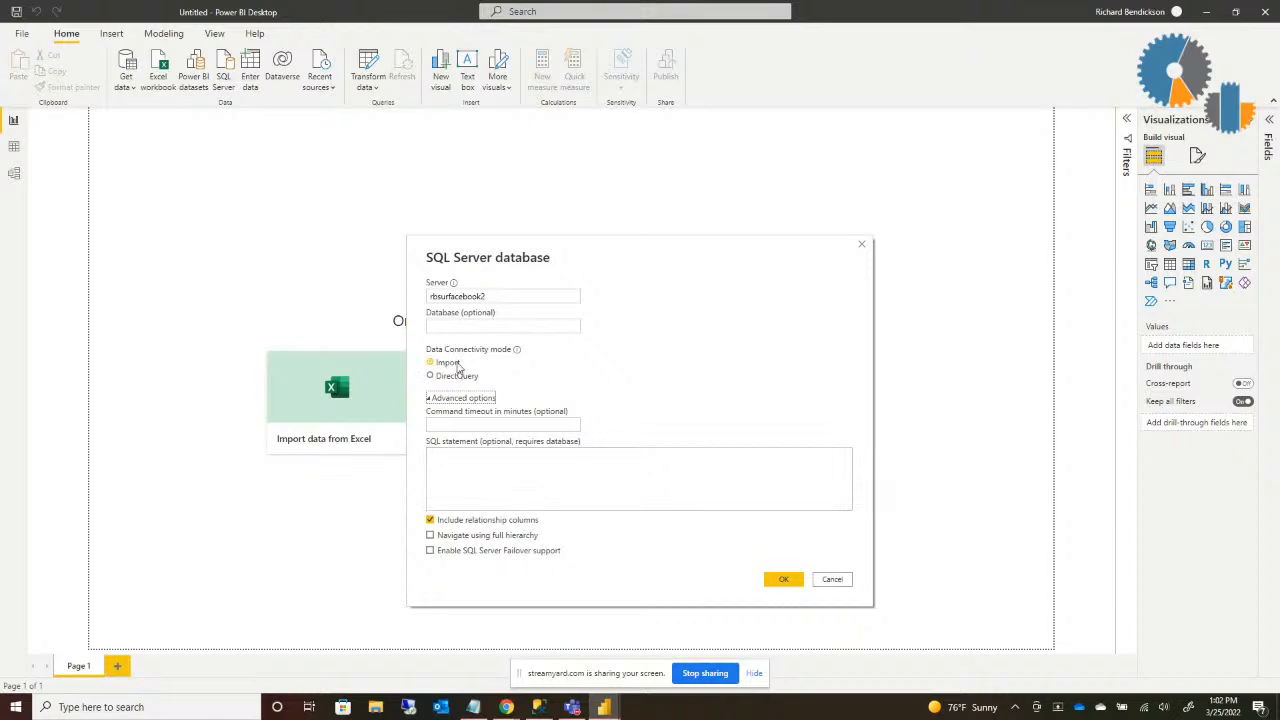
click(477, 455)
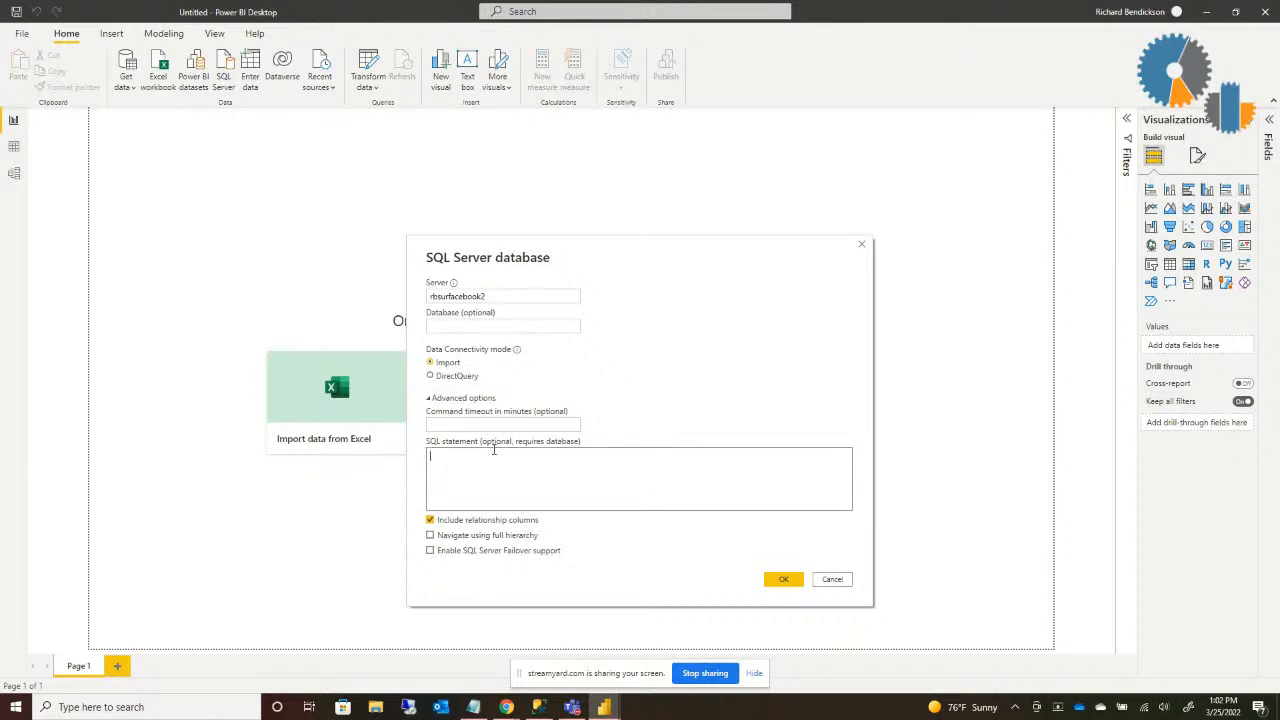
text(exec)
text(stp_WEBINAR 1)
text(, 3, 'ABC')
key(BackSpace)
key(BackSpace)
key(BackSpace)
key(BackSpace)
key(BackSpace)
key(BackSpace)
key(BackSpace)
key(BackSpace)
- Set the connection's database to TESTING and load the stored procedure's data into the report
click(786, 581)
click(537, 326)
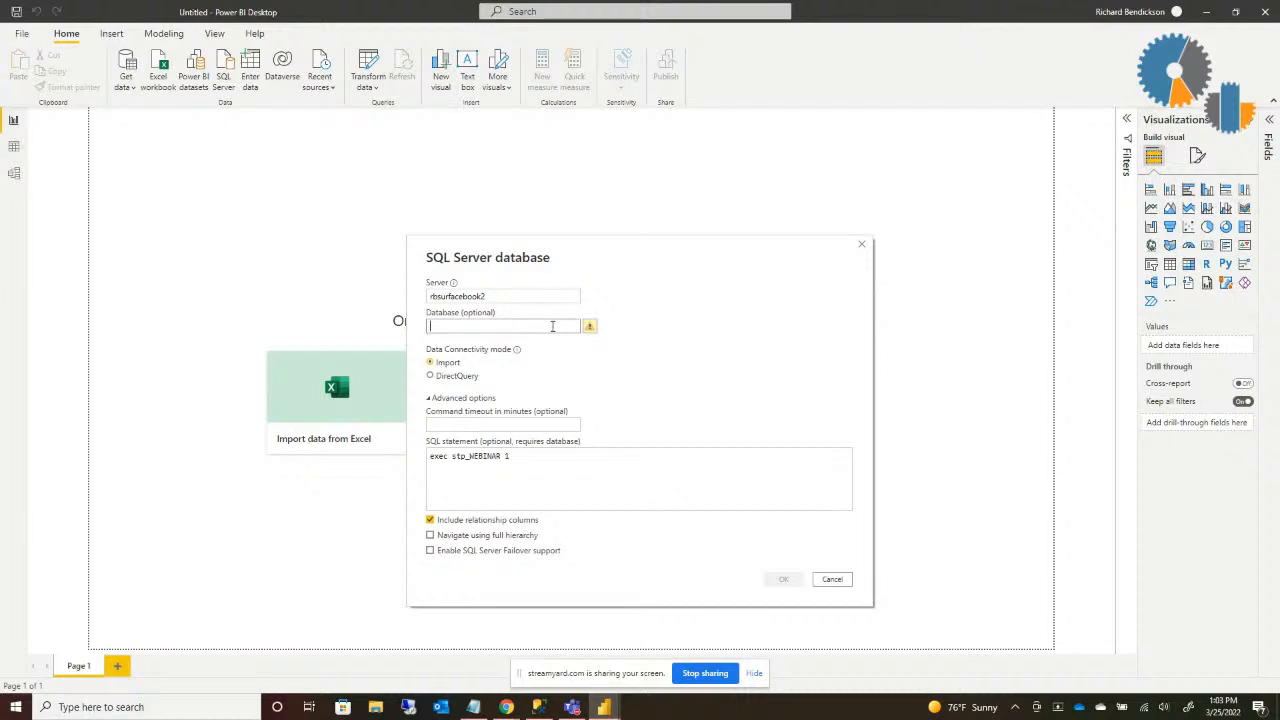
text(TESTING)
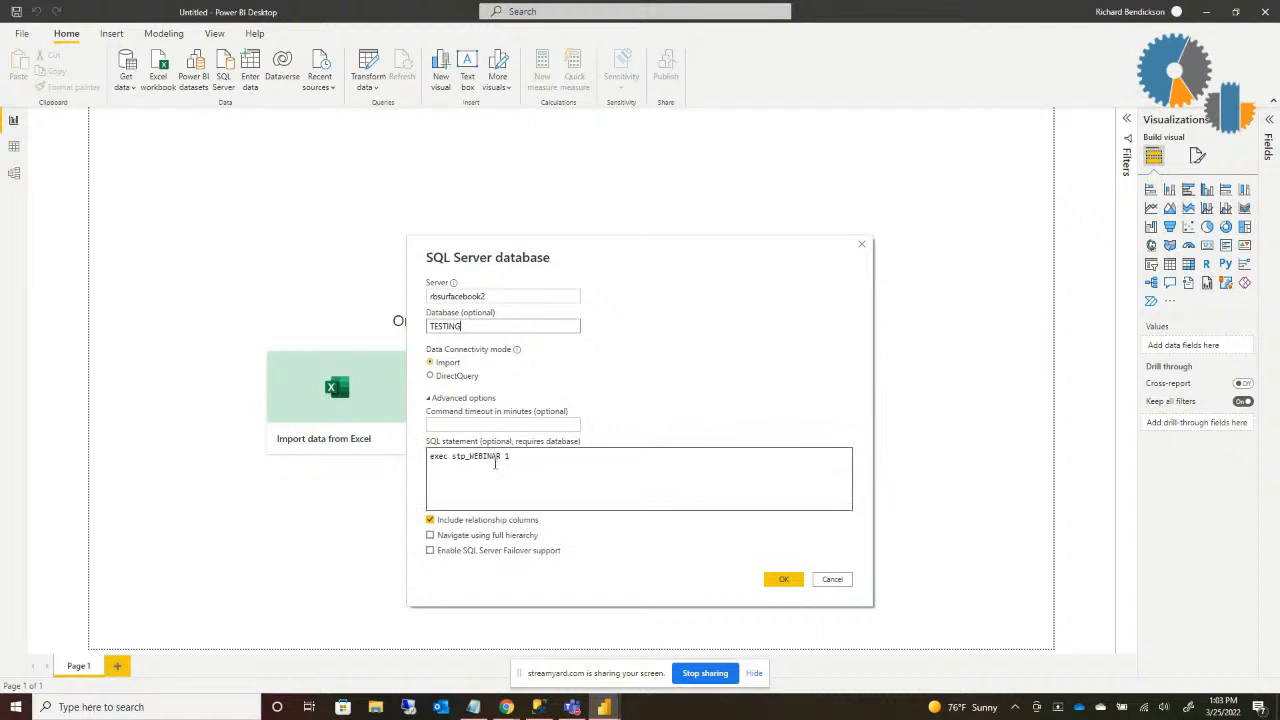
click(783, 580)
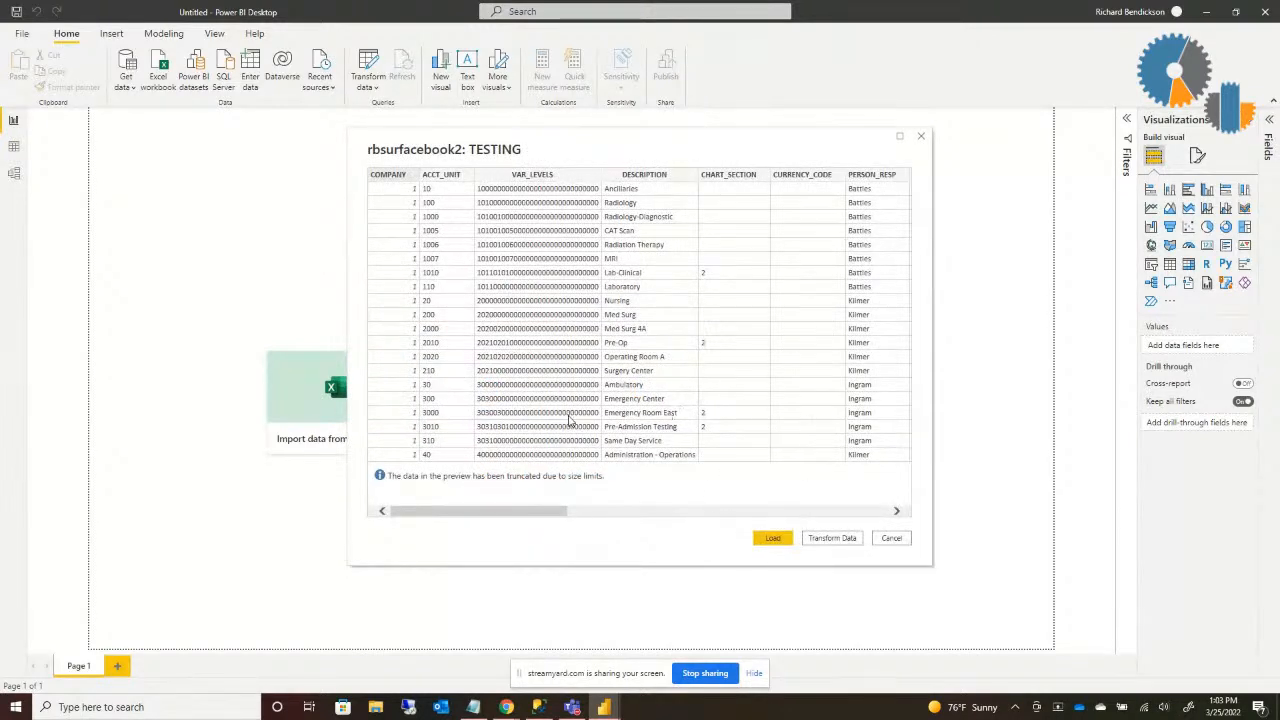
click(767, 539)
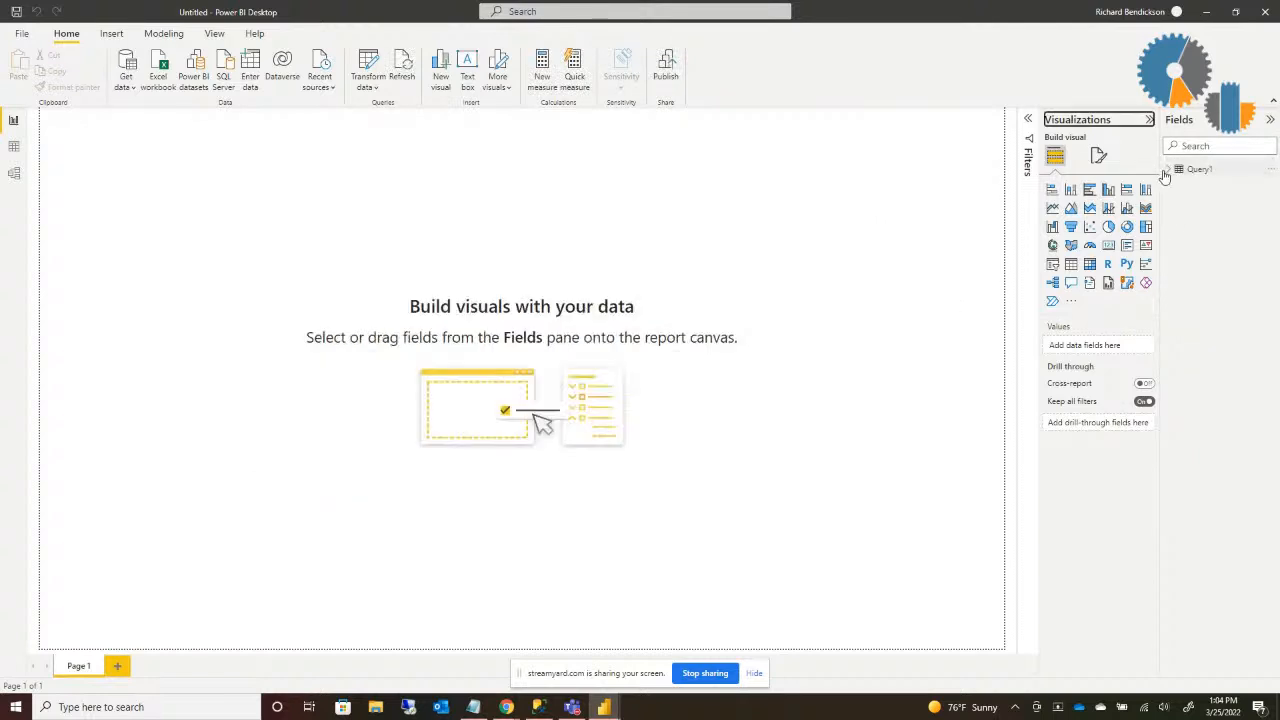
- Create a table visual with ACCT_UNIT and DESCRIPTION from Query1 and enlarge it to nearly the full page height
click(1170, 170)
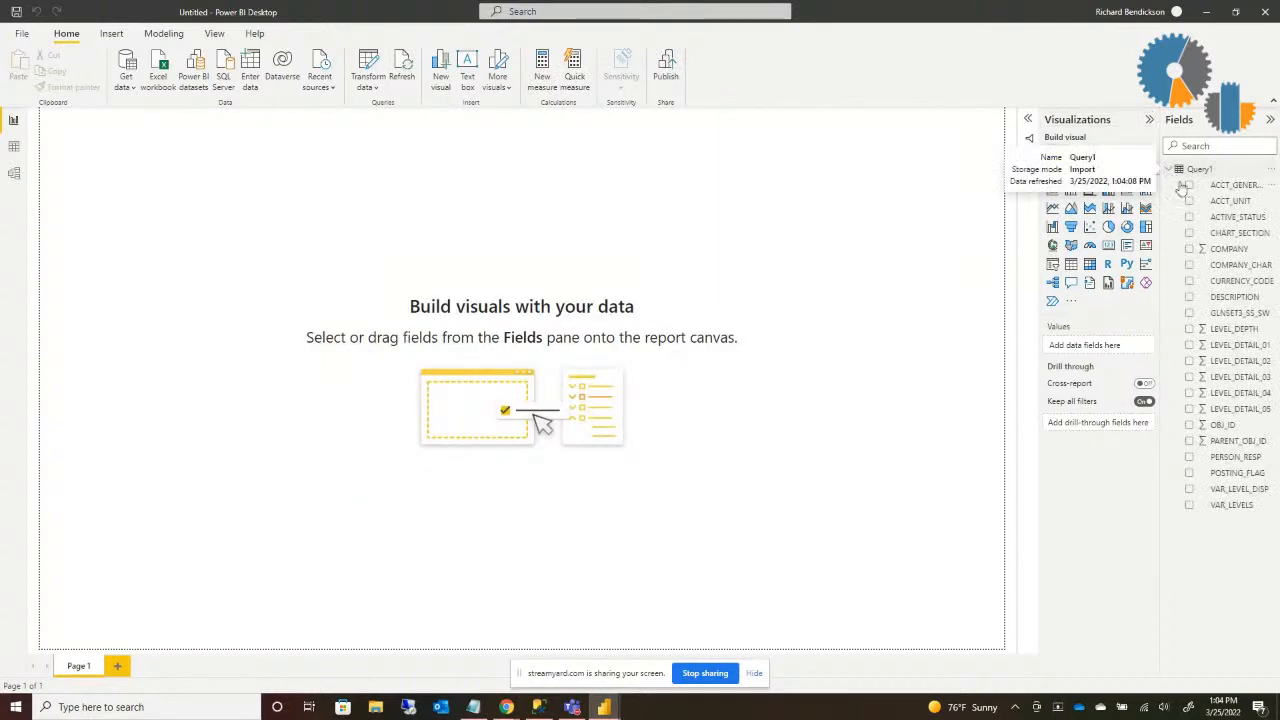
drag(1236, 202, 250, 290)
drag(1215, 303, 234, 303)
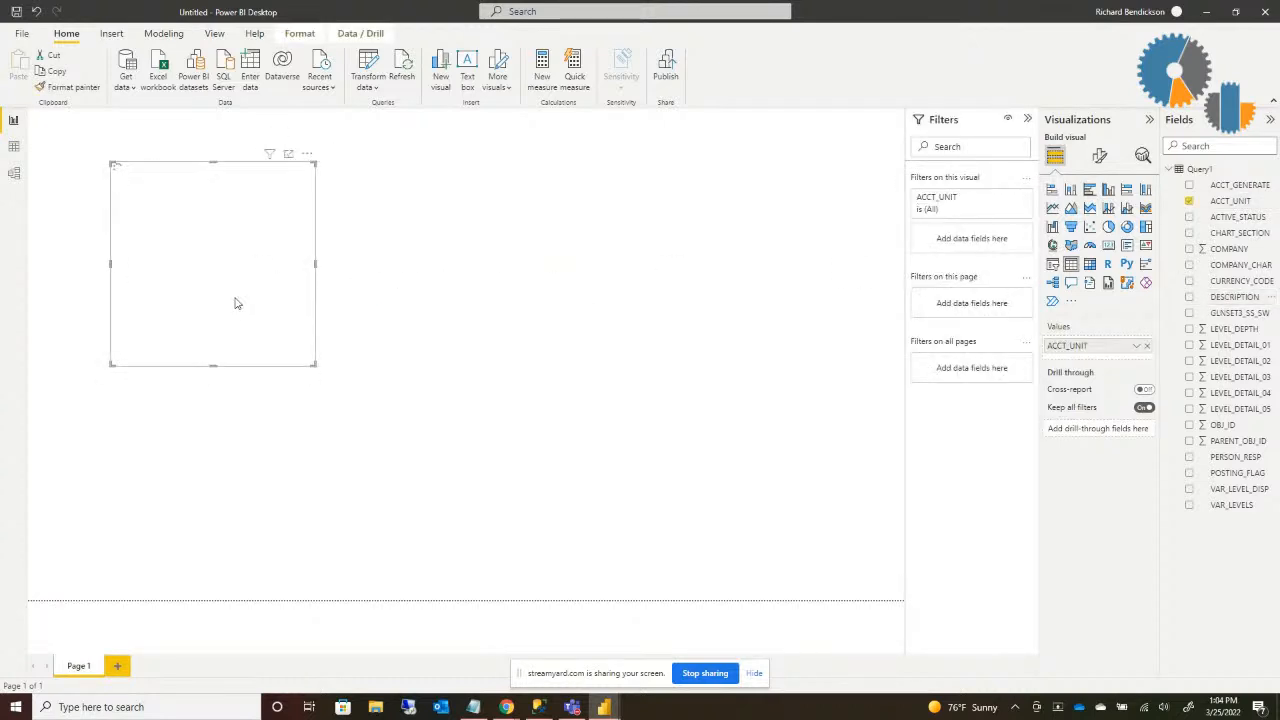
drag(313, 364, 748, 510)
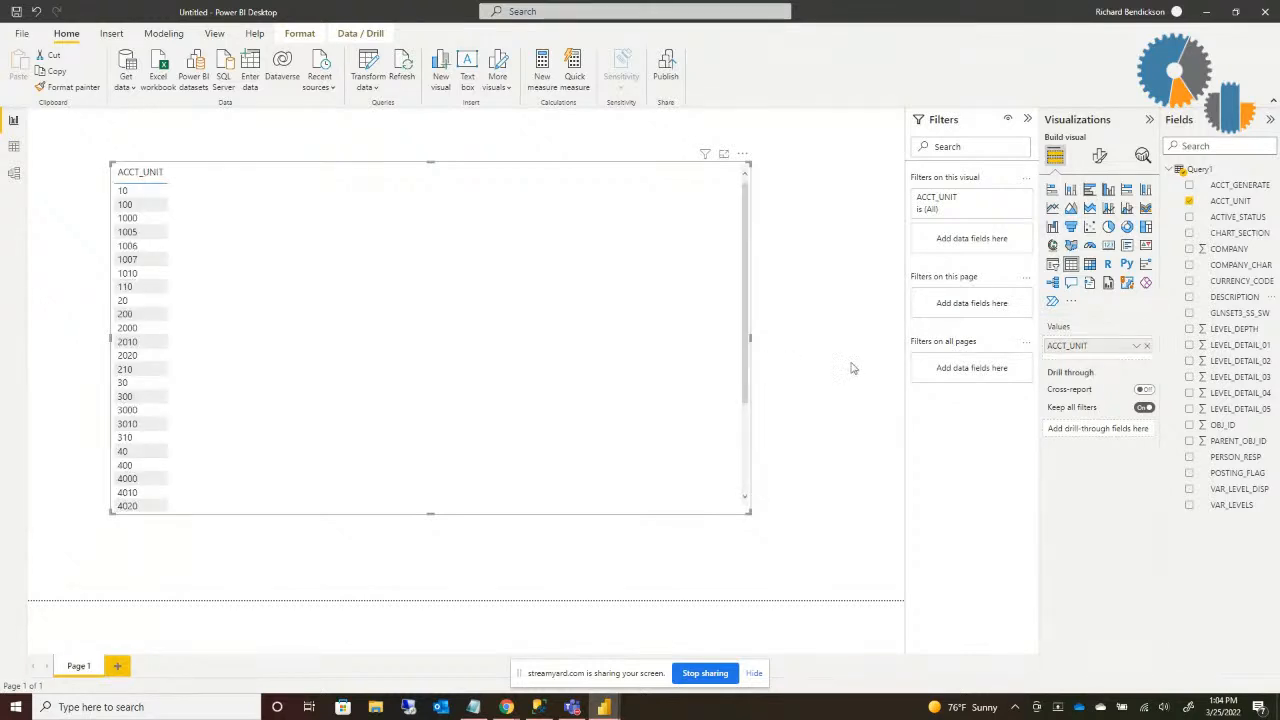
drag(1232, 291, 446, 286)
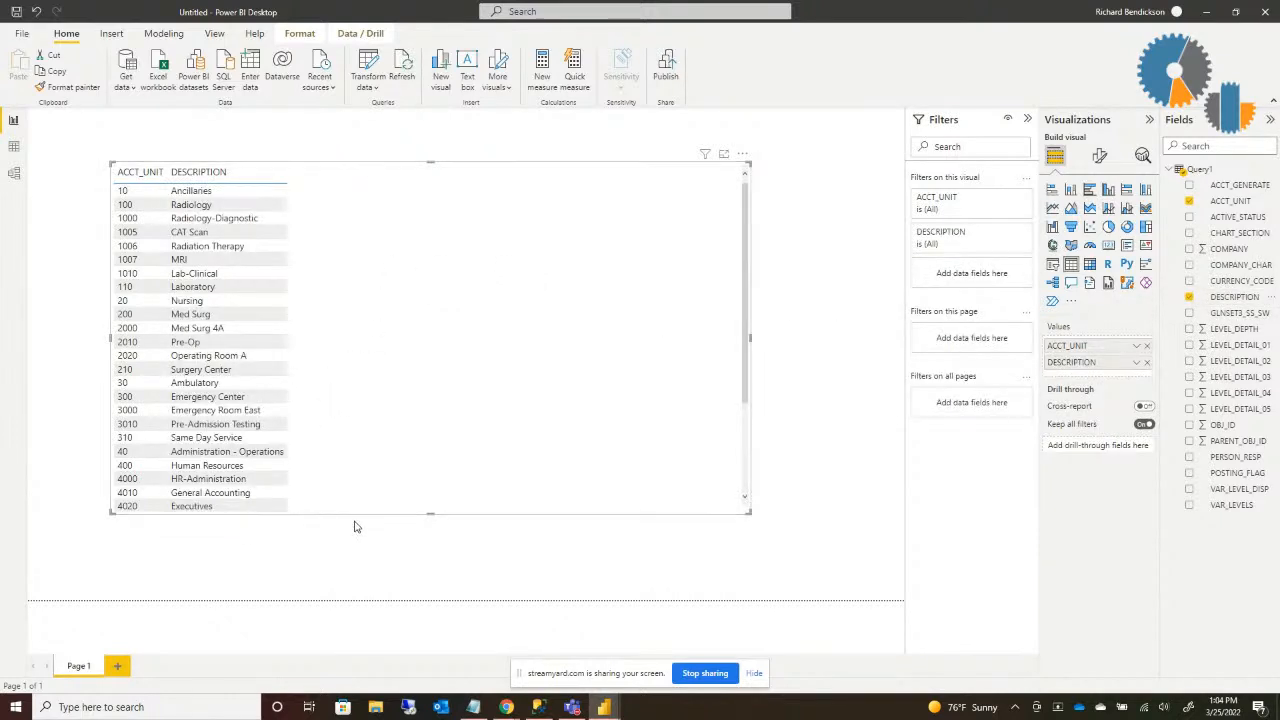
drag(430, 511, 430, 595)
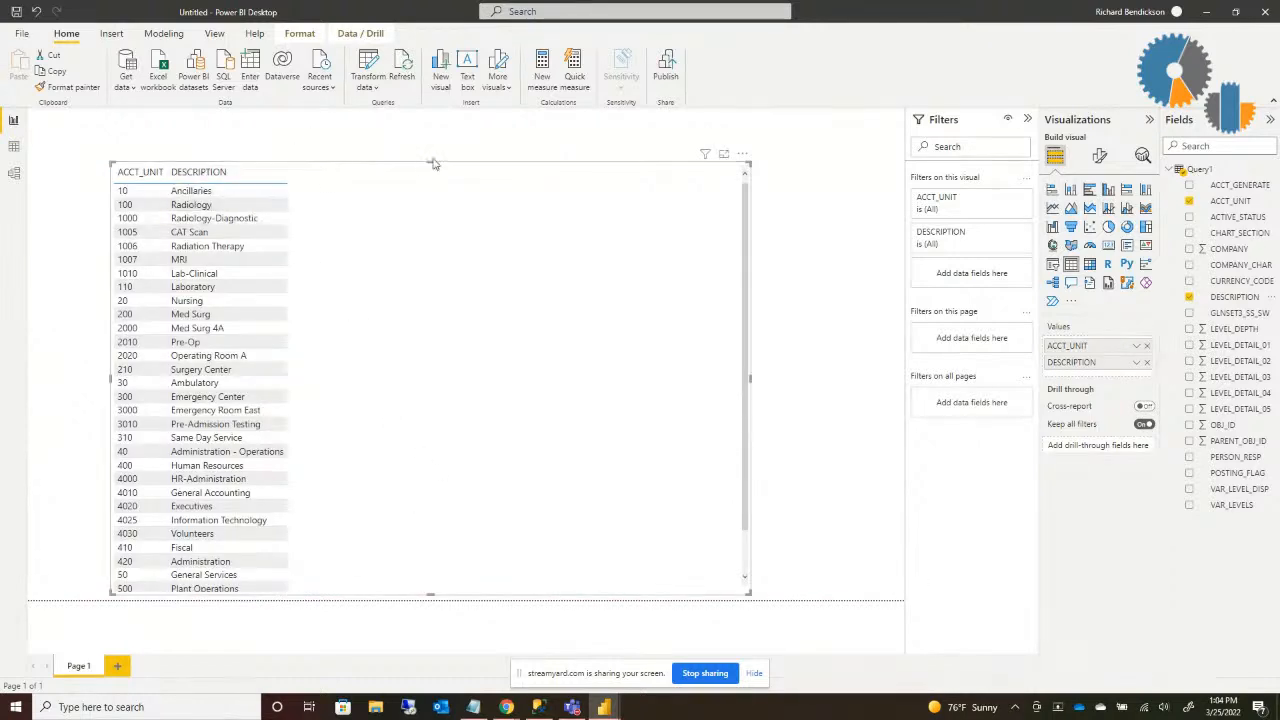
drag(427, 161, 432, 127)
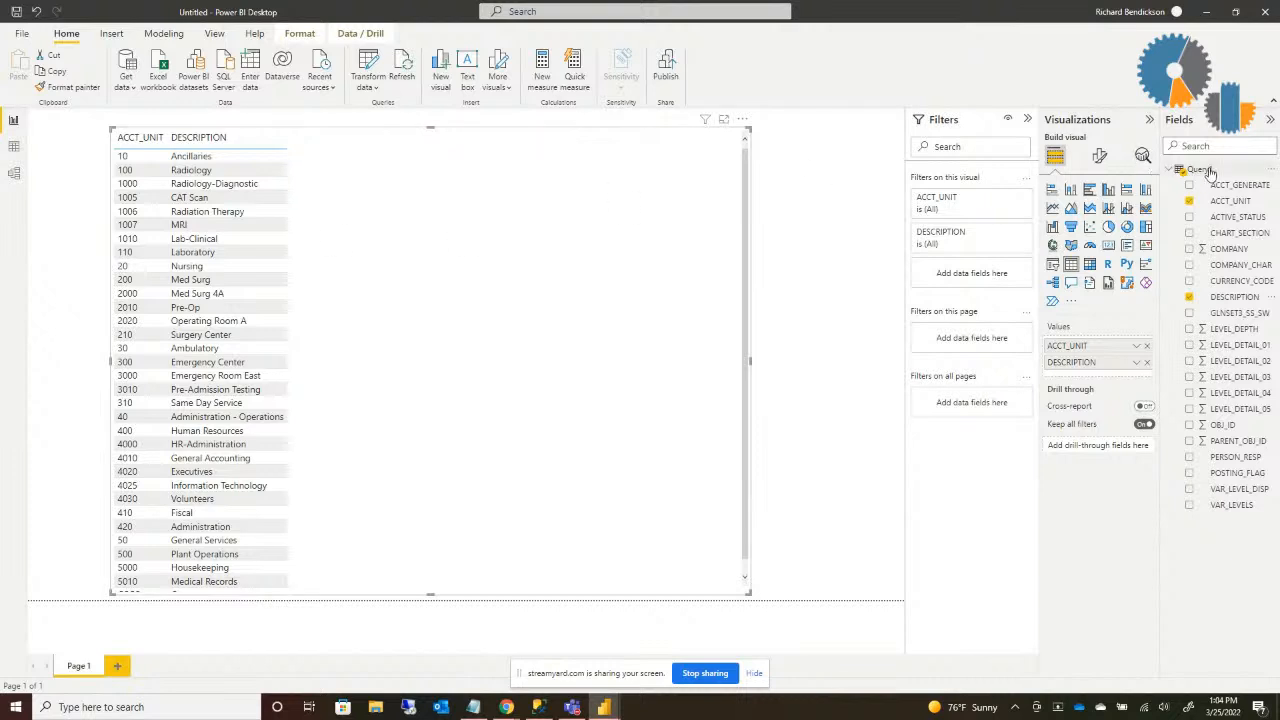
- Open Query1 for editing and add a required parameter named Company with current value 2, applying the changes to the report
click(1274, 172)
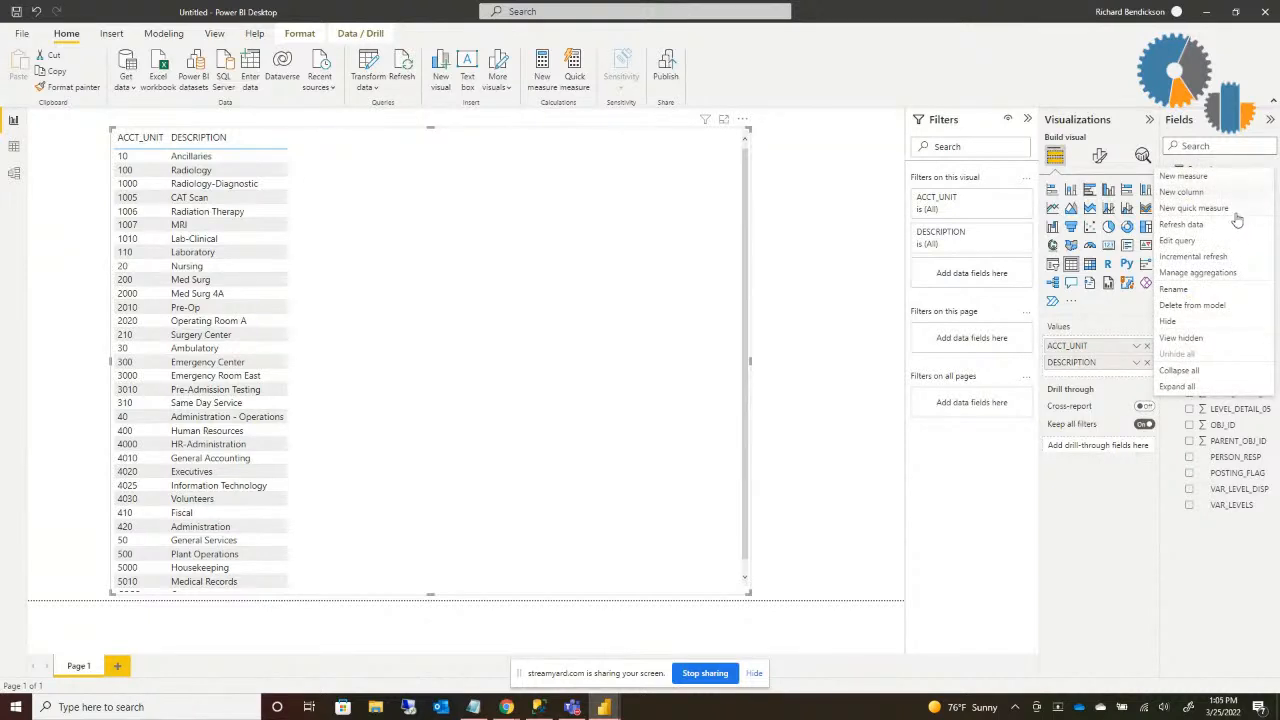
click(1194, 241)
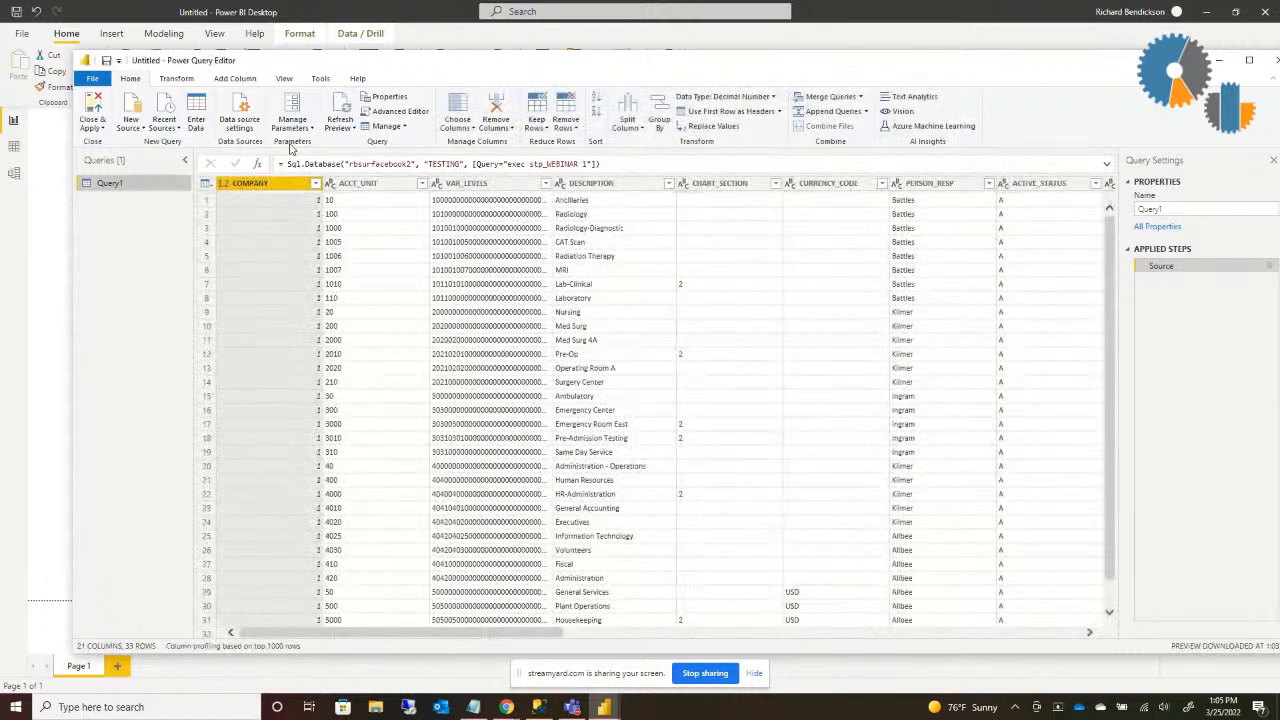
click(296, 128)
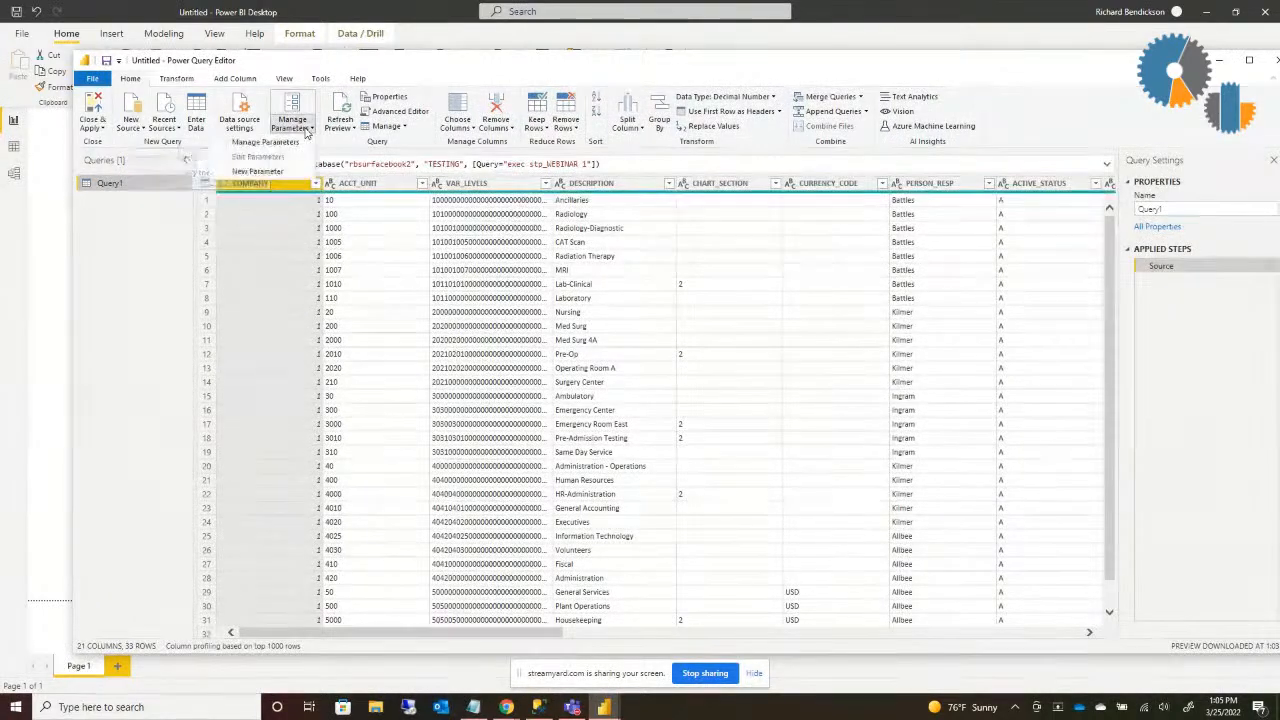
click(257, 171)
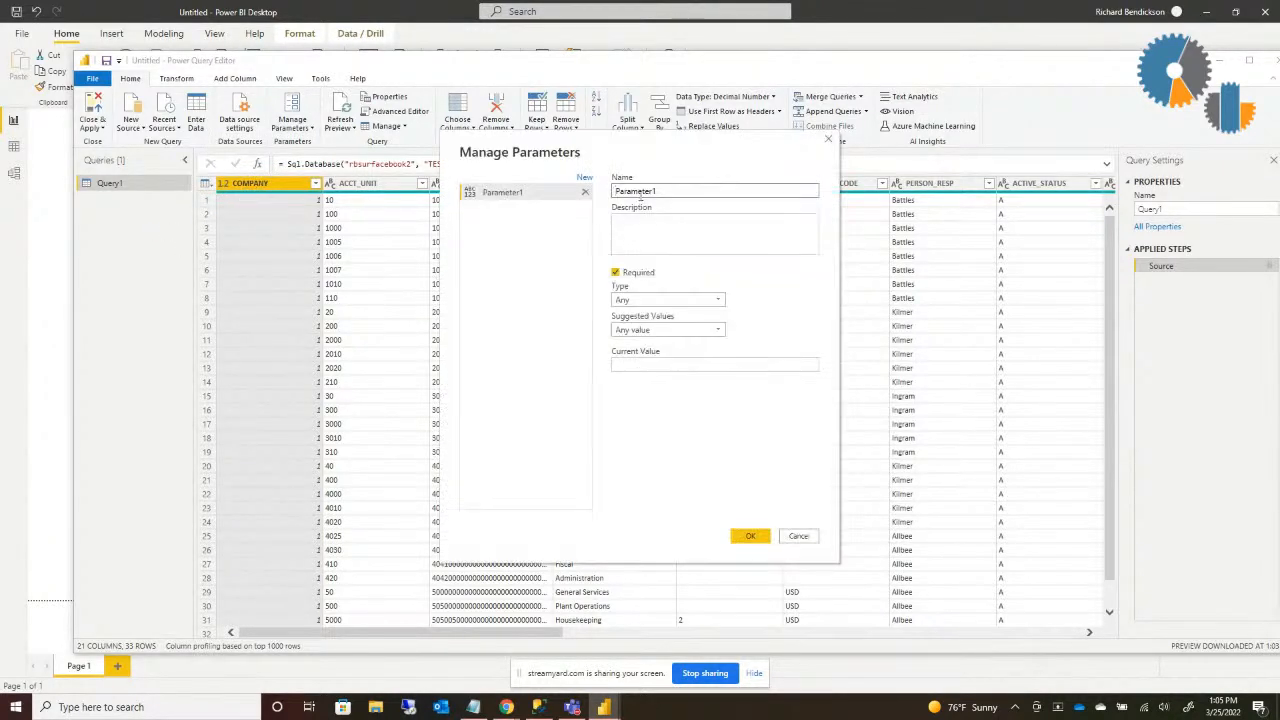
drag(677, 193, 578, 199)
text(Company)
click(698, 365)
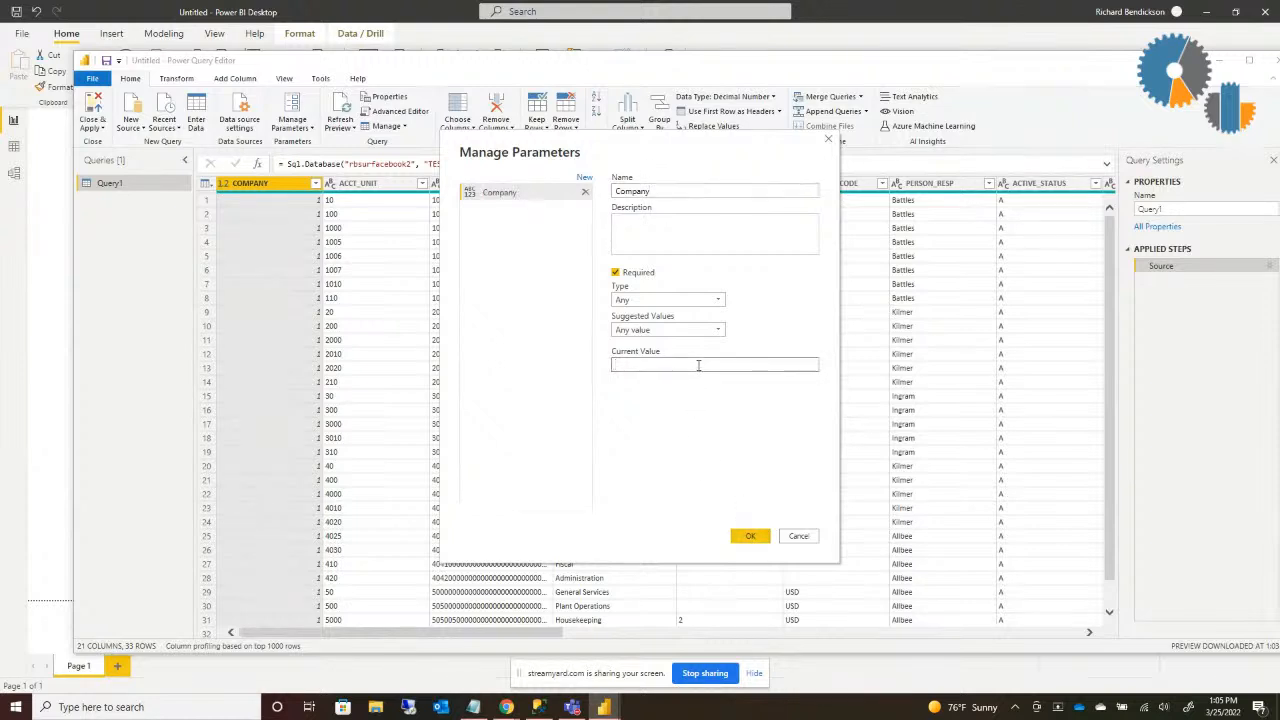
text(2)
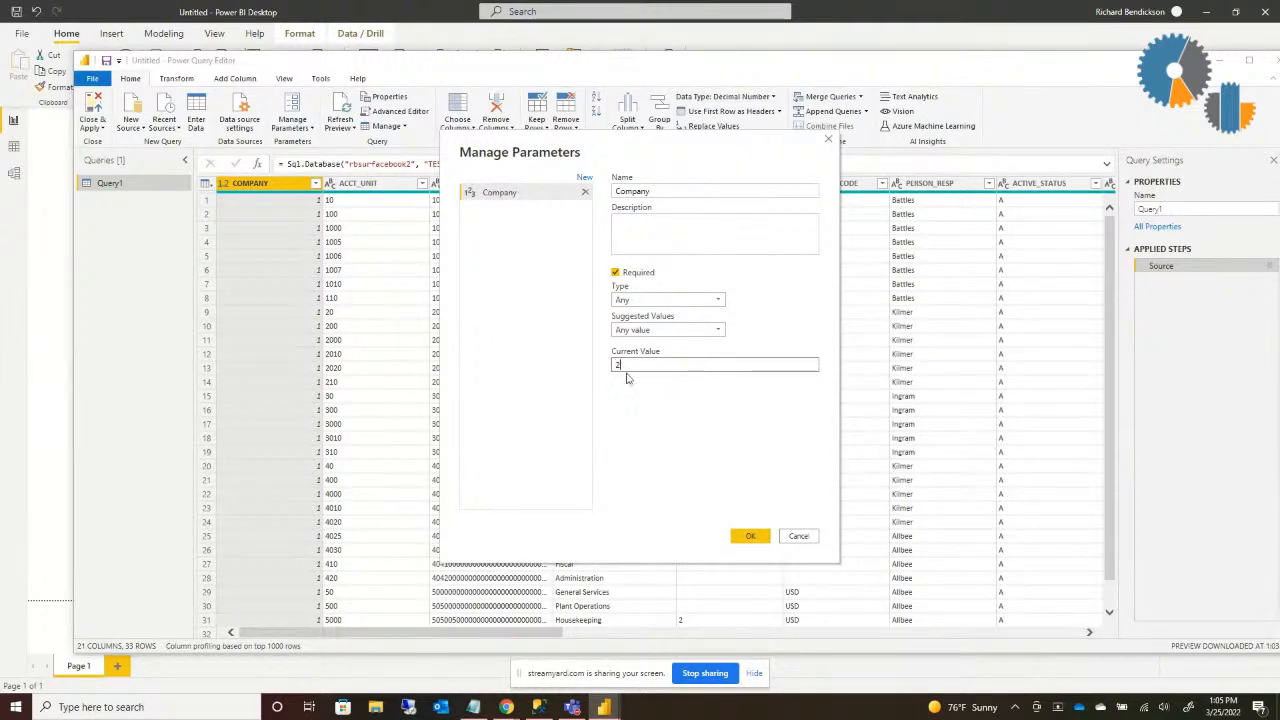
click(750, 536)
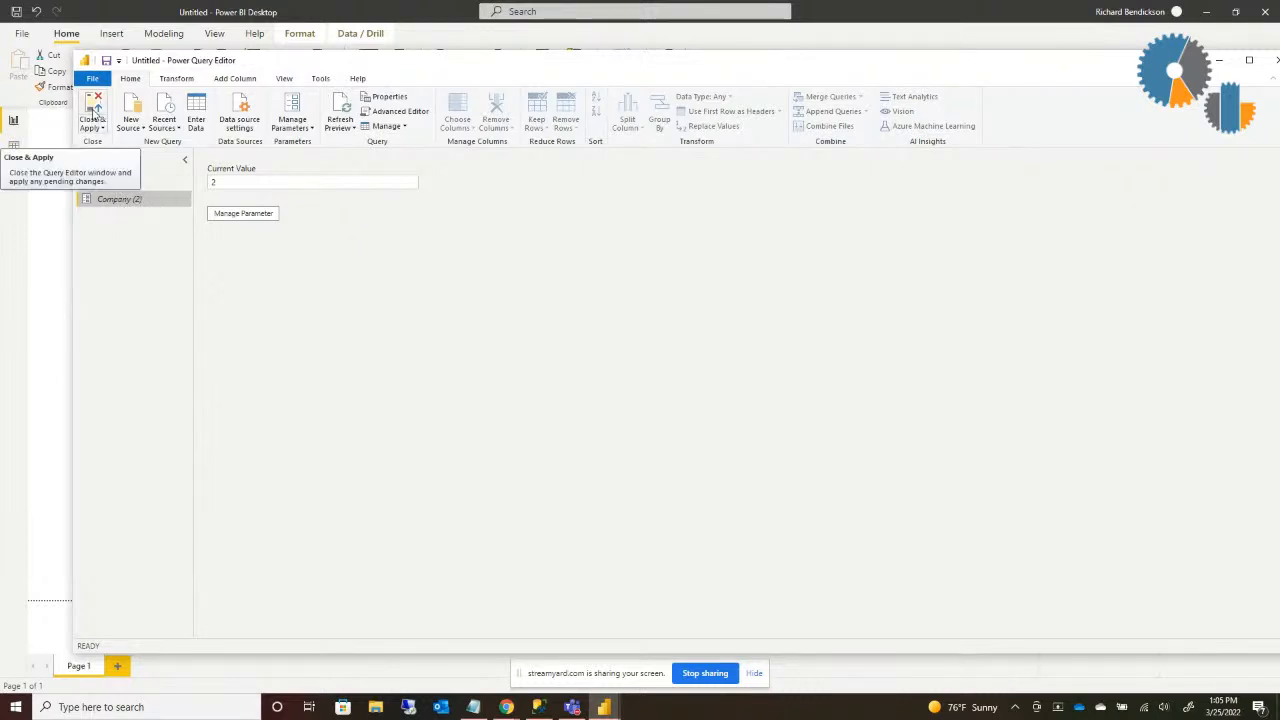
click(93, 112)
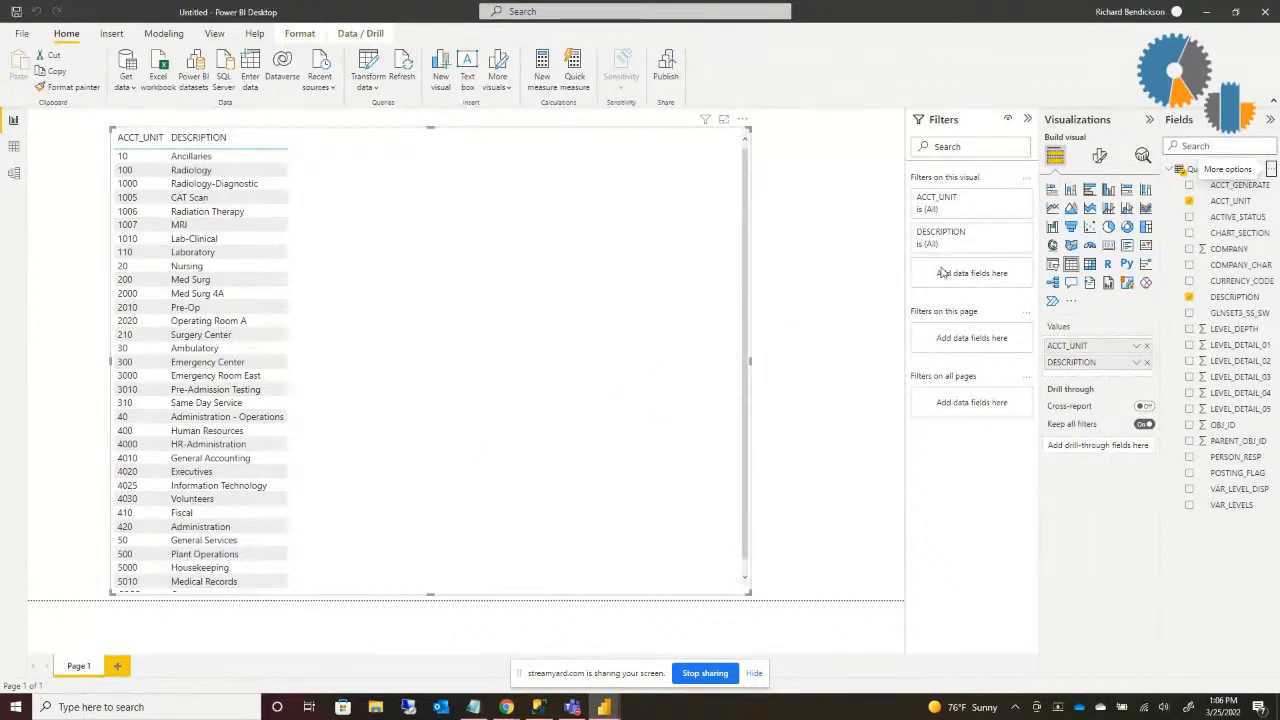
- In Query1's Source formula, replace the hard-coded 1 after "exec stp_WEBINAR " with & Company, outside the quoted text
click(1272, 169)
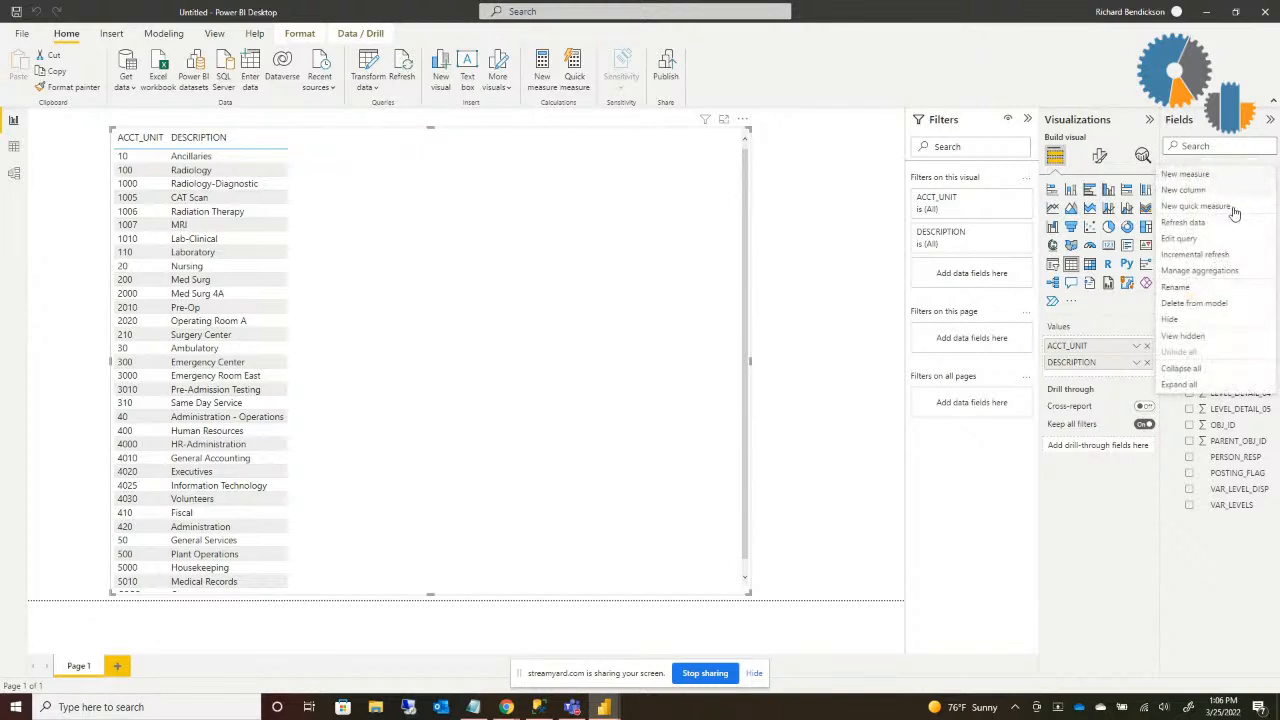
click(1210, 240)
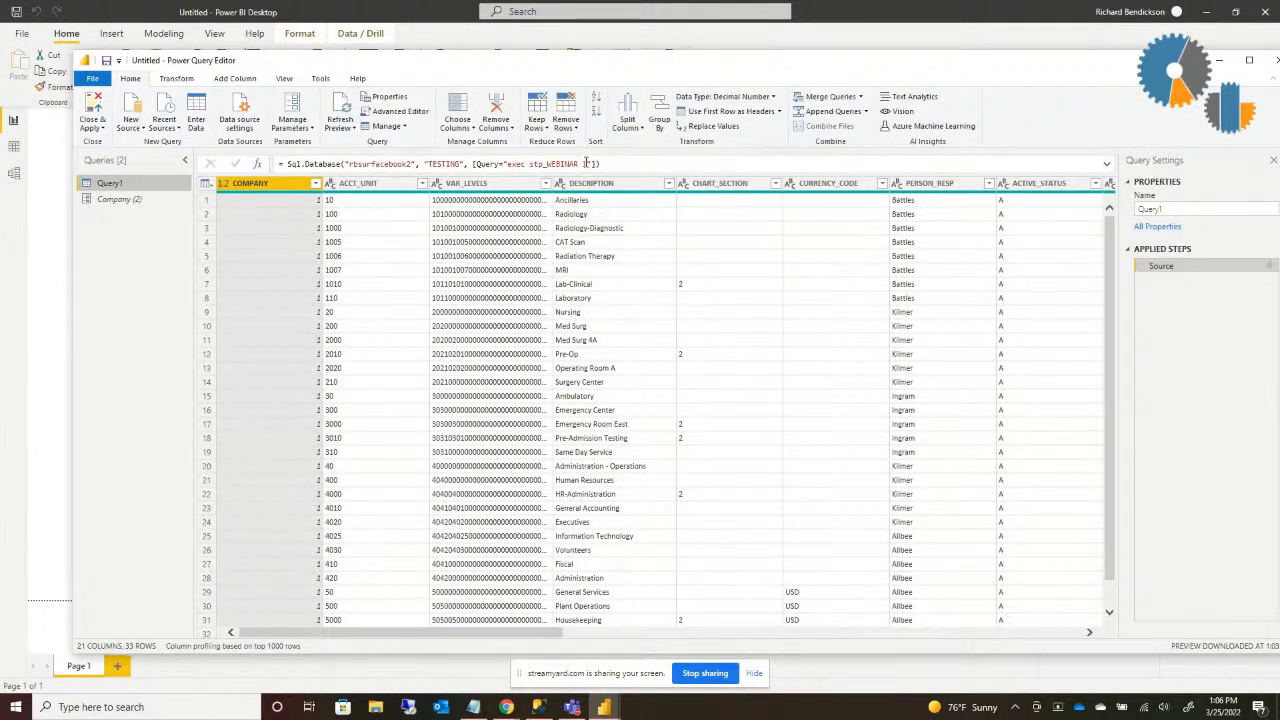
click(587, 164)
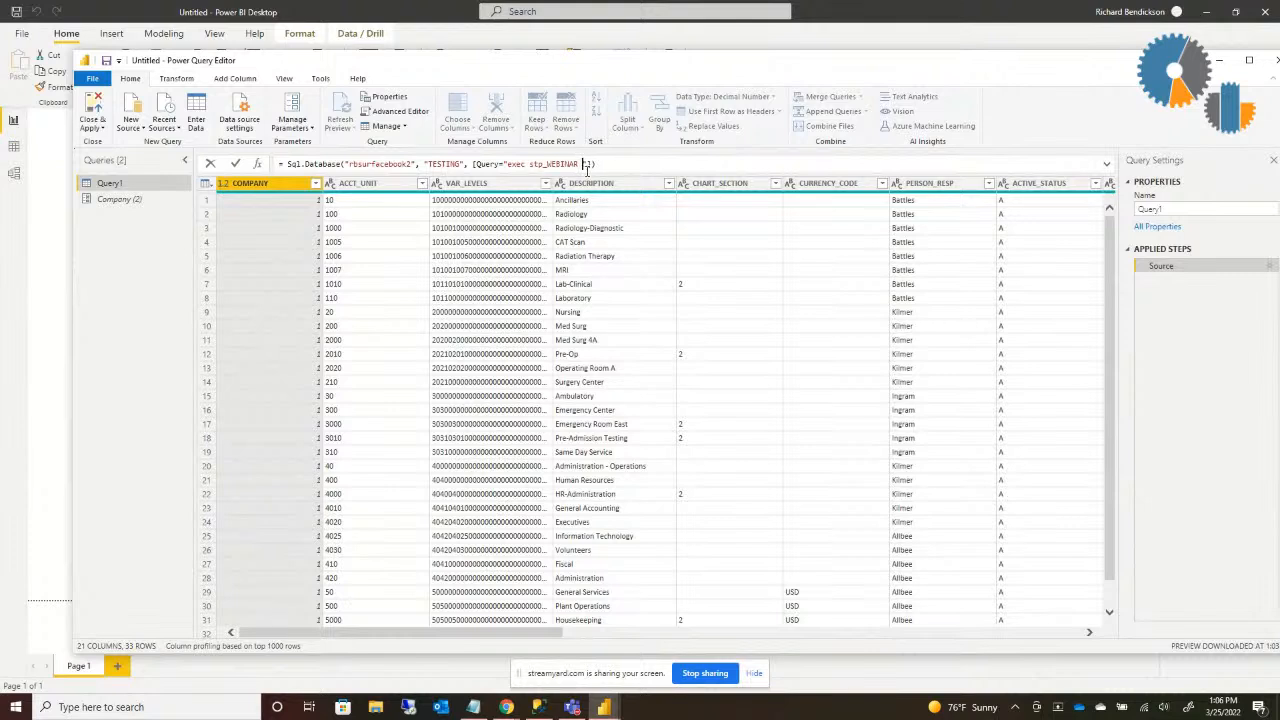
click(587, 164)
text(&)
key(Return)
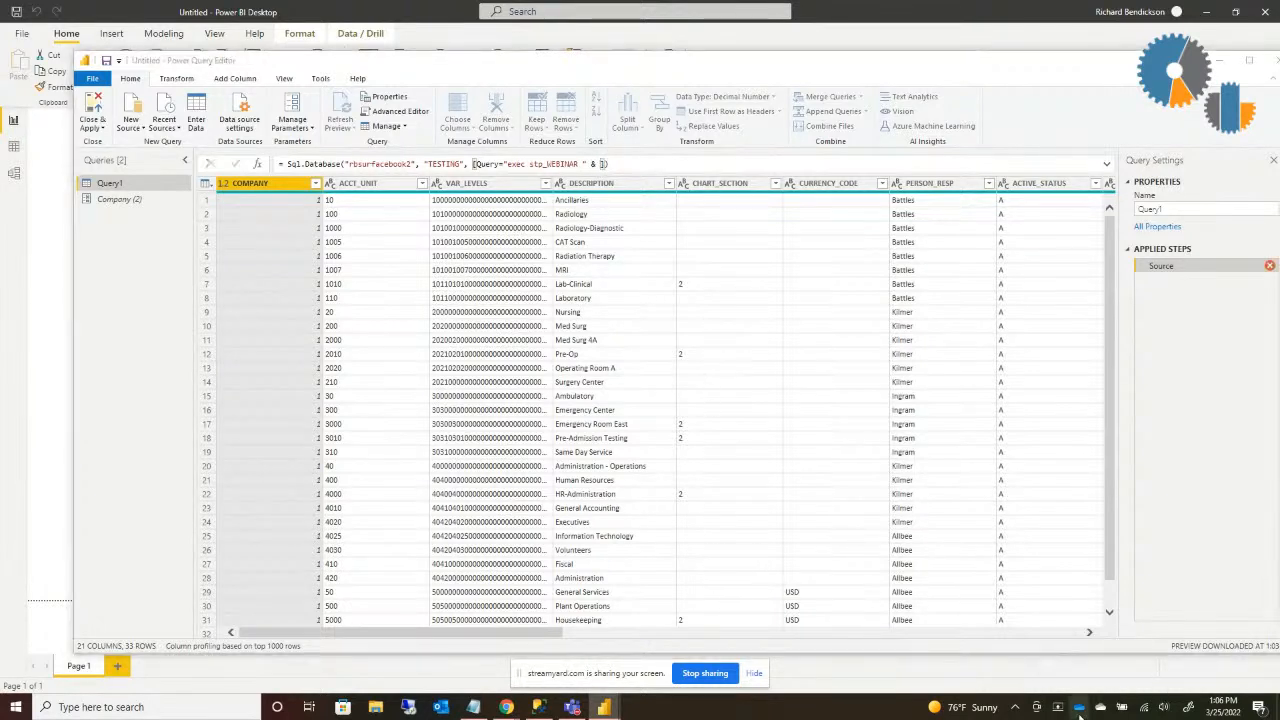
key(alt+Tab)
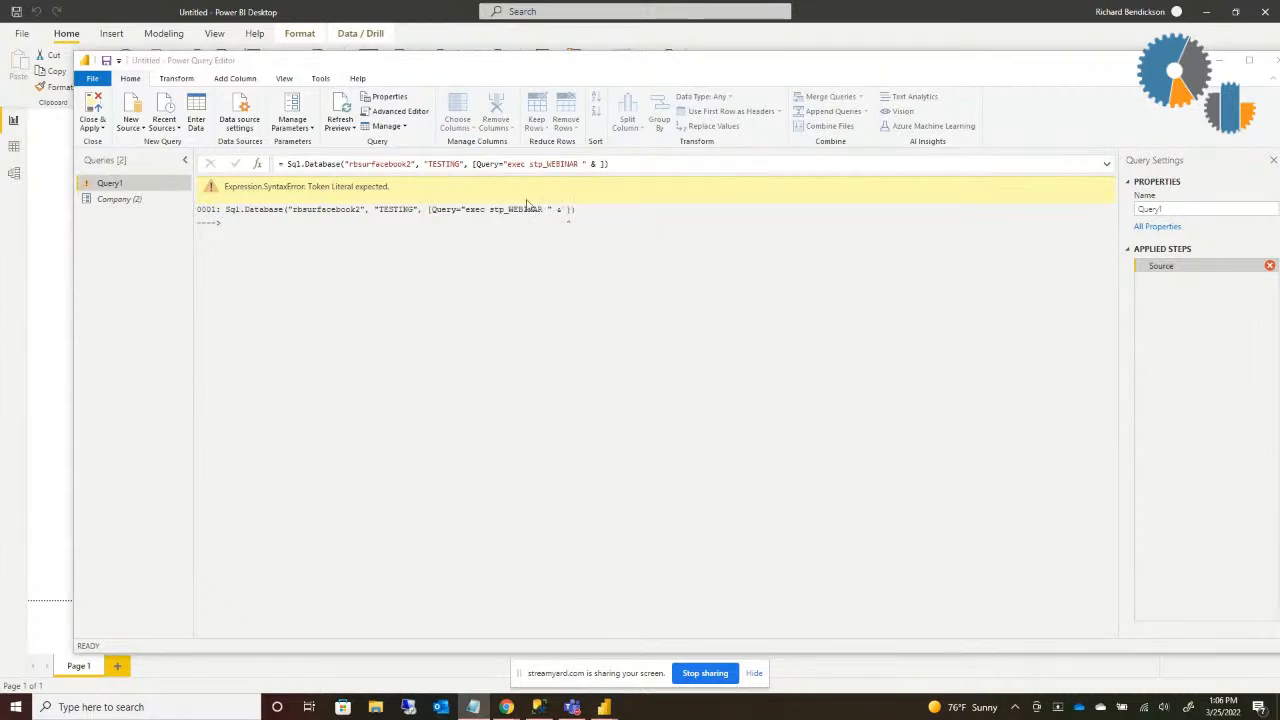
click(590, 163)
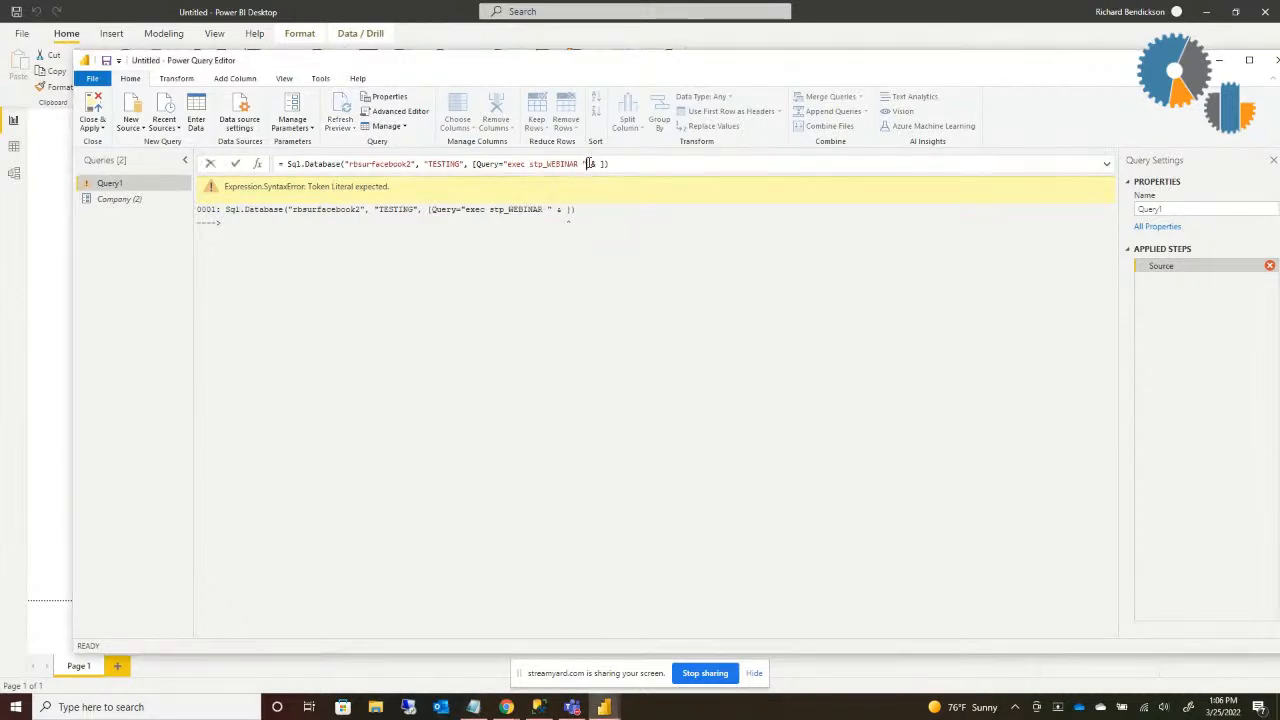
click(598, 164)
text(Company)
key(Return)
- Wrap Company in Number.ToText() in the Source formula, and apply the change by approving the native database query
click(602, 163)
text(Number)
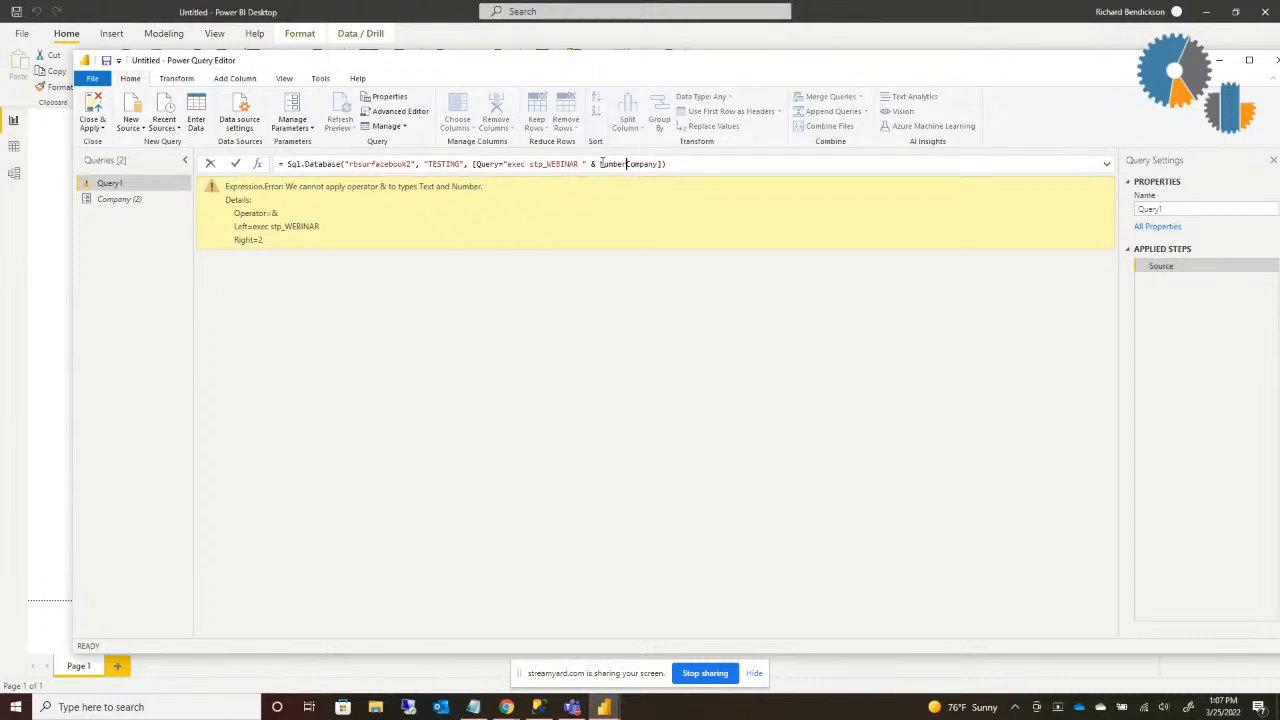
text(.To)
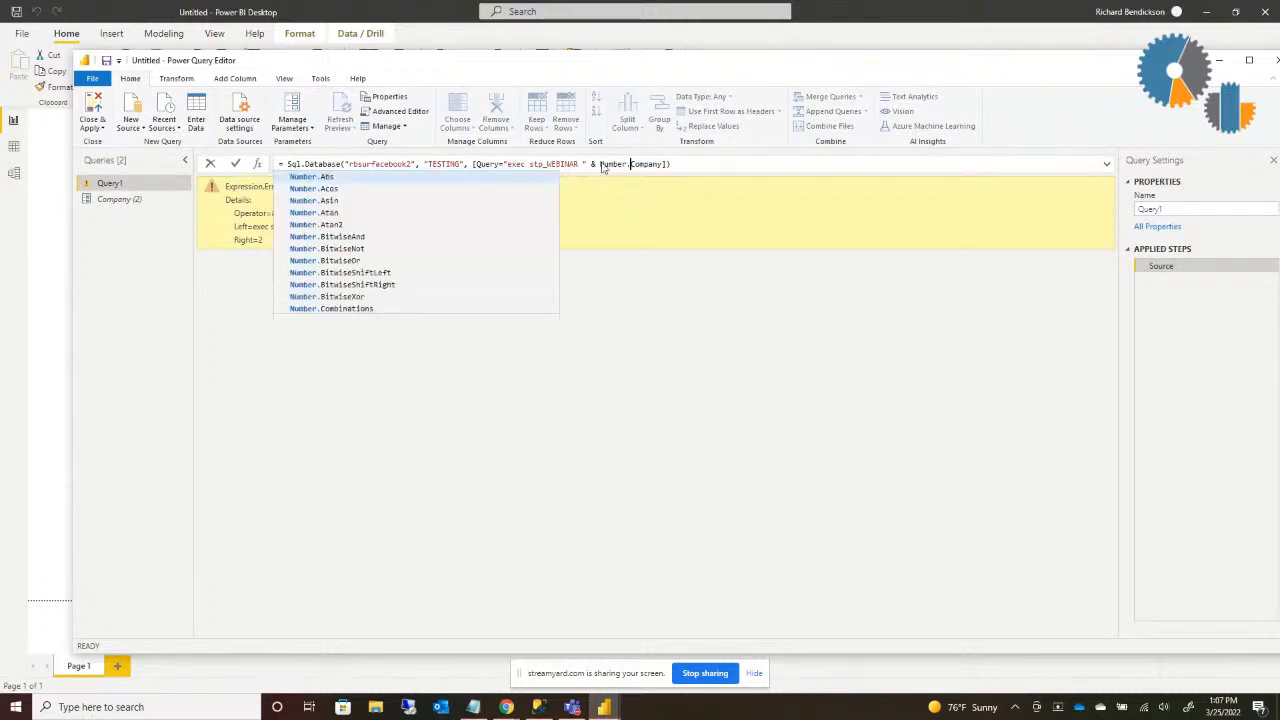
text(Text)
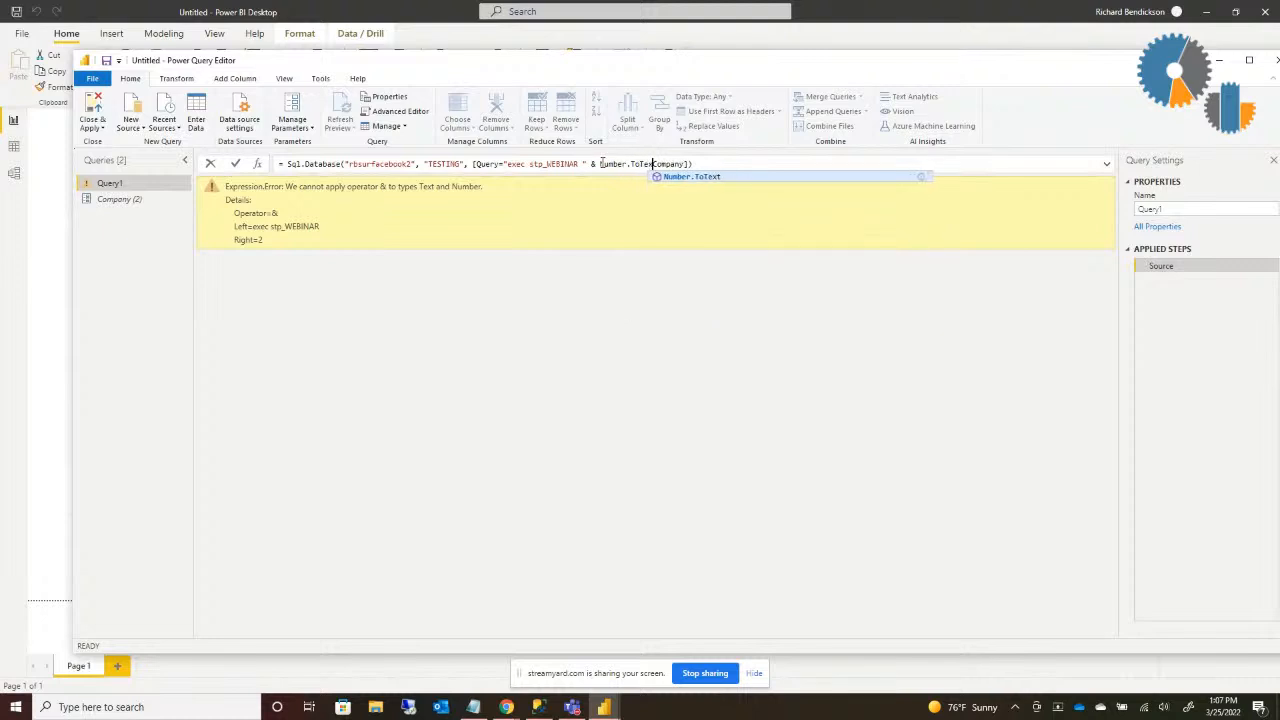
text(()
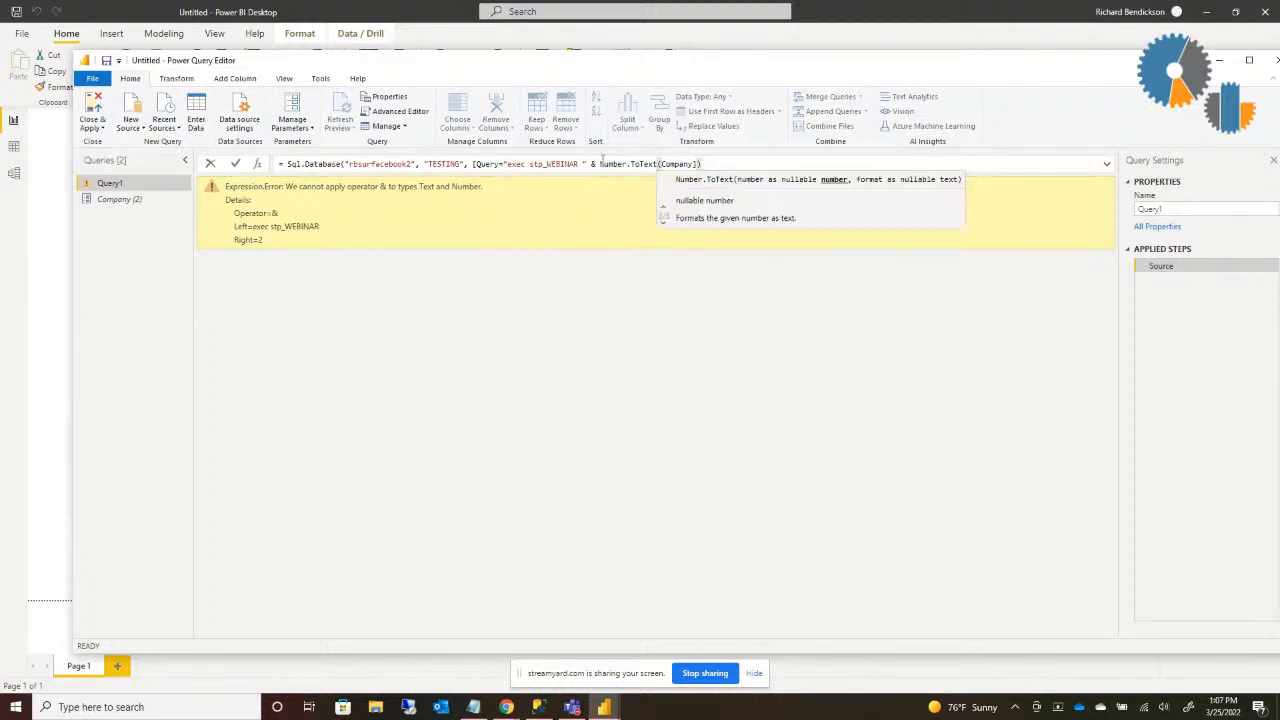
click(693, 165)
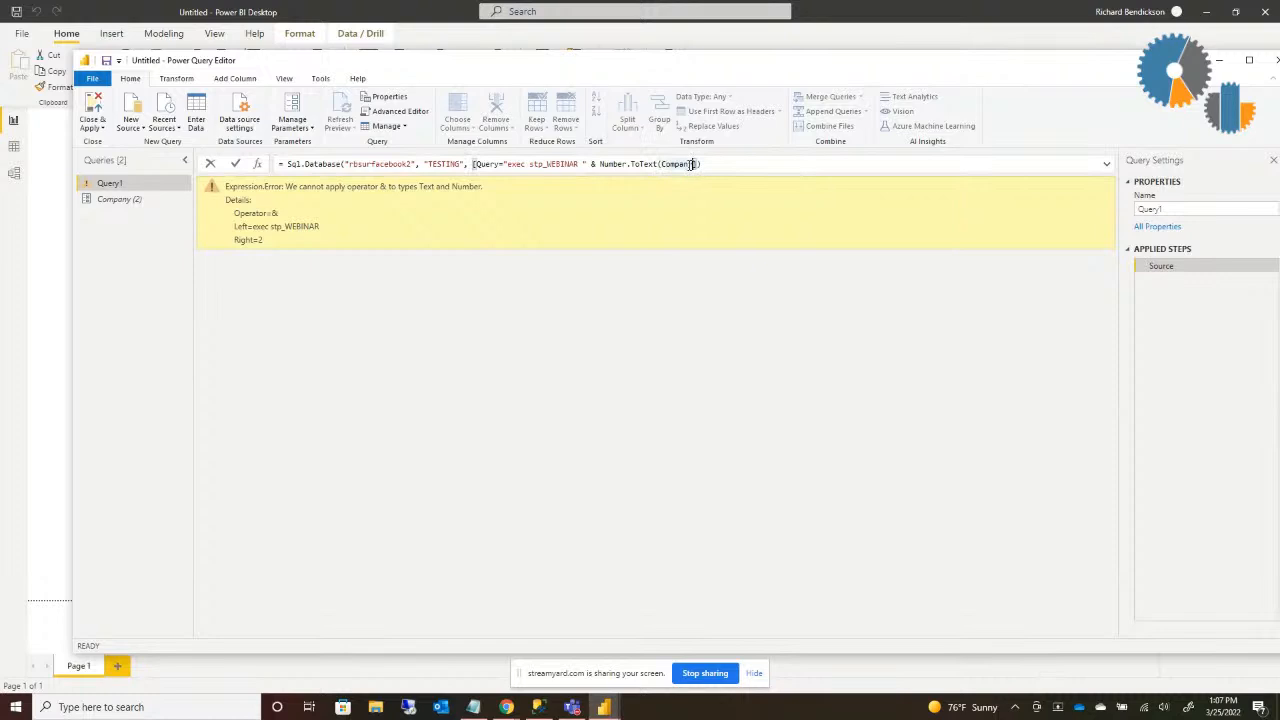
text())
click(103, 118)
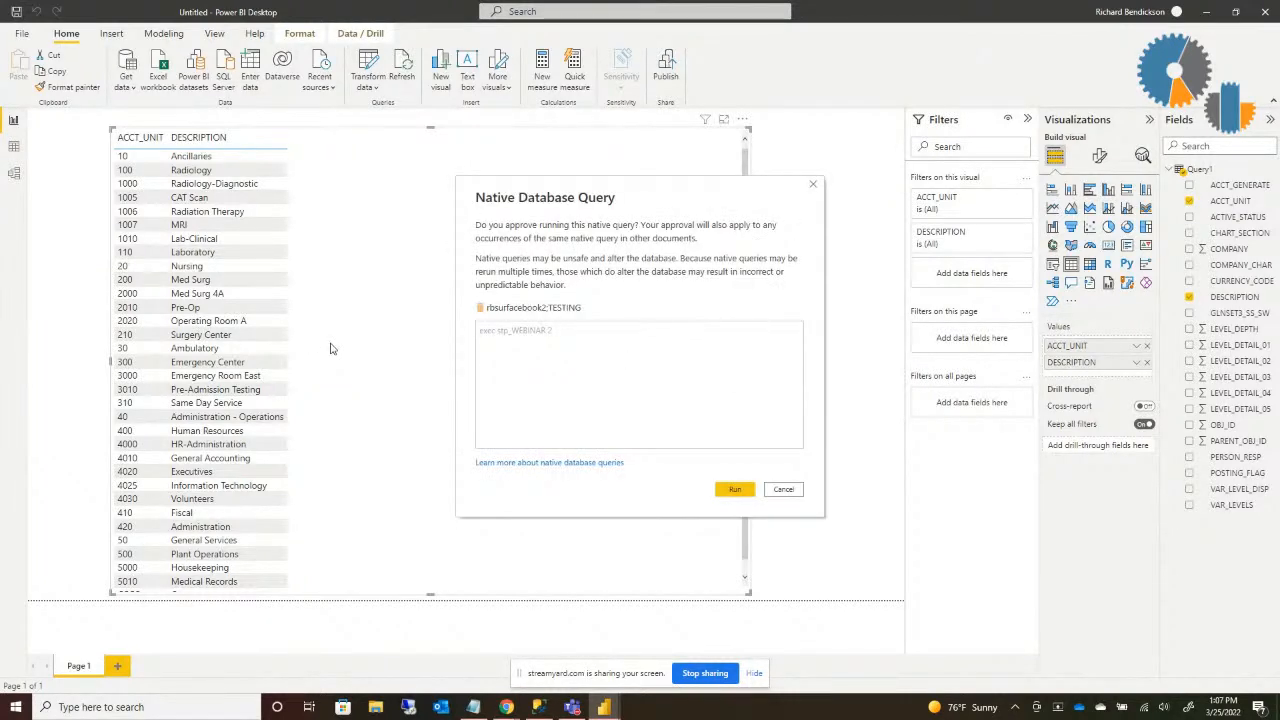
click(734, 489)
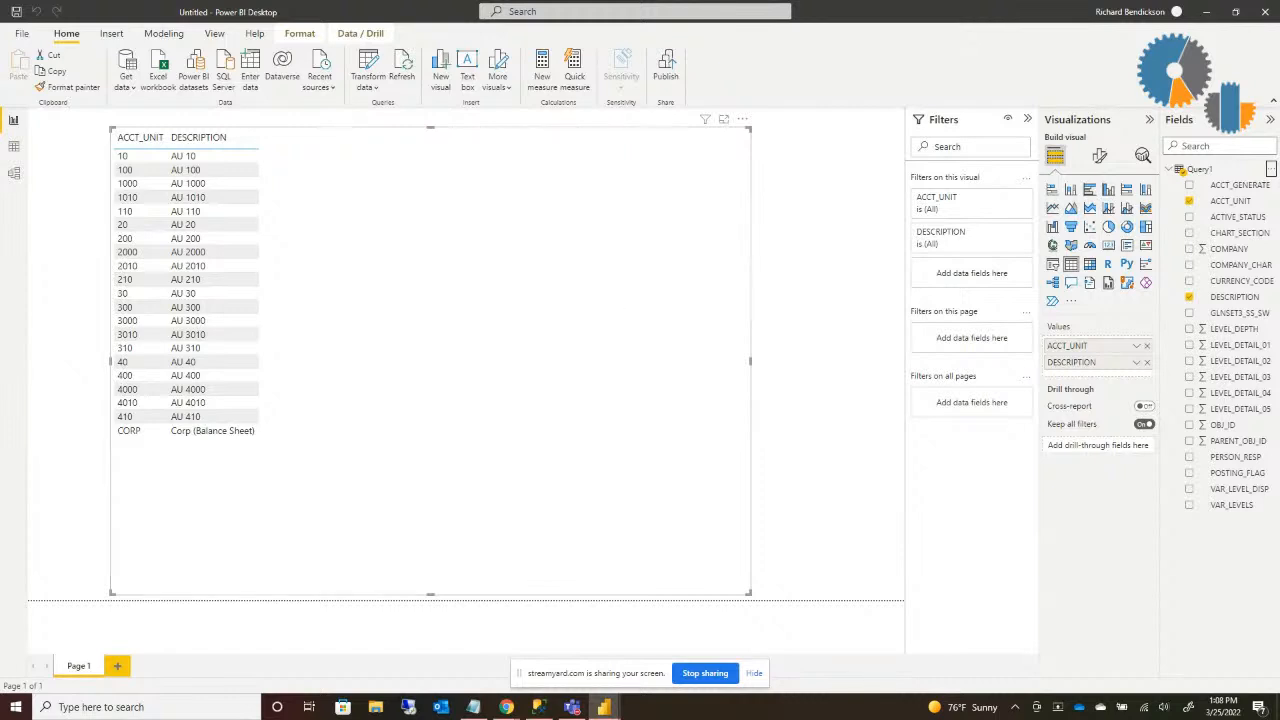
- Open Query1 for editing, and in its Source formula add a single quote after "exec stp_WEBINAR " and & "'" after the Company argument's closing bracket
click(1270, 169)
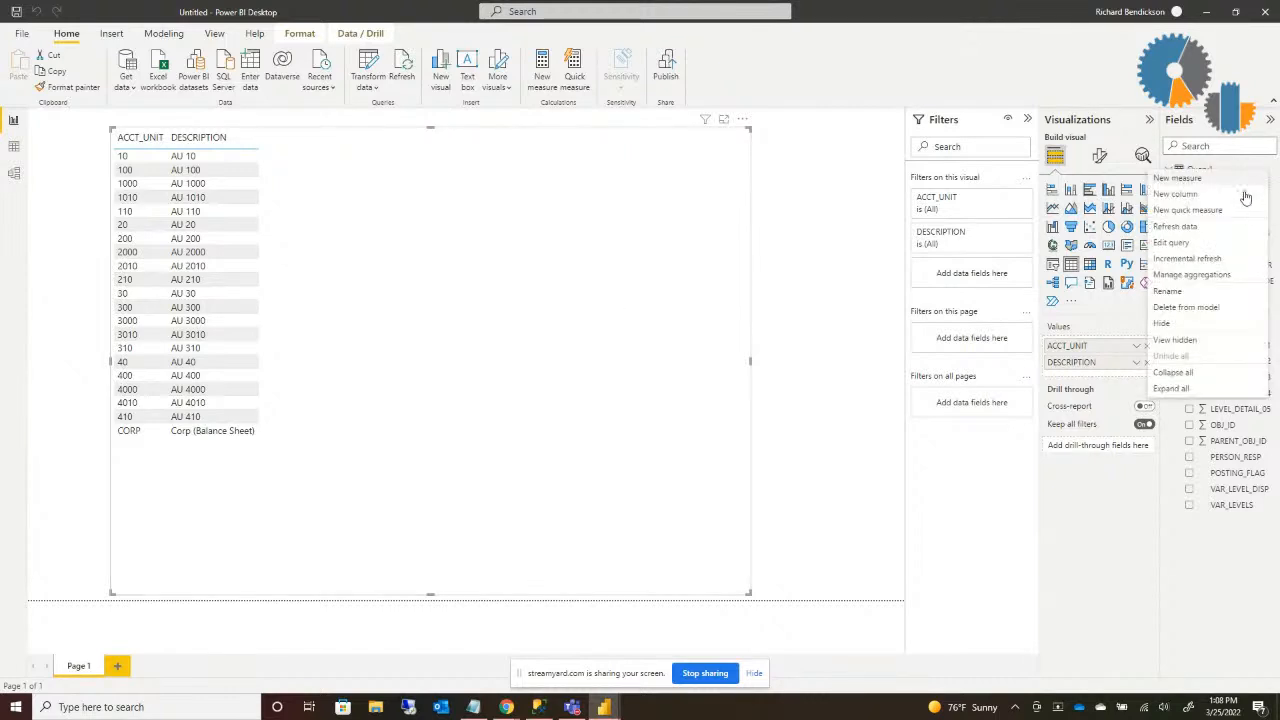
click(1192, 243)
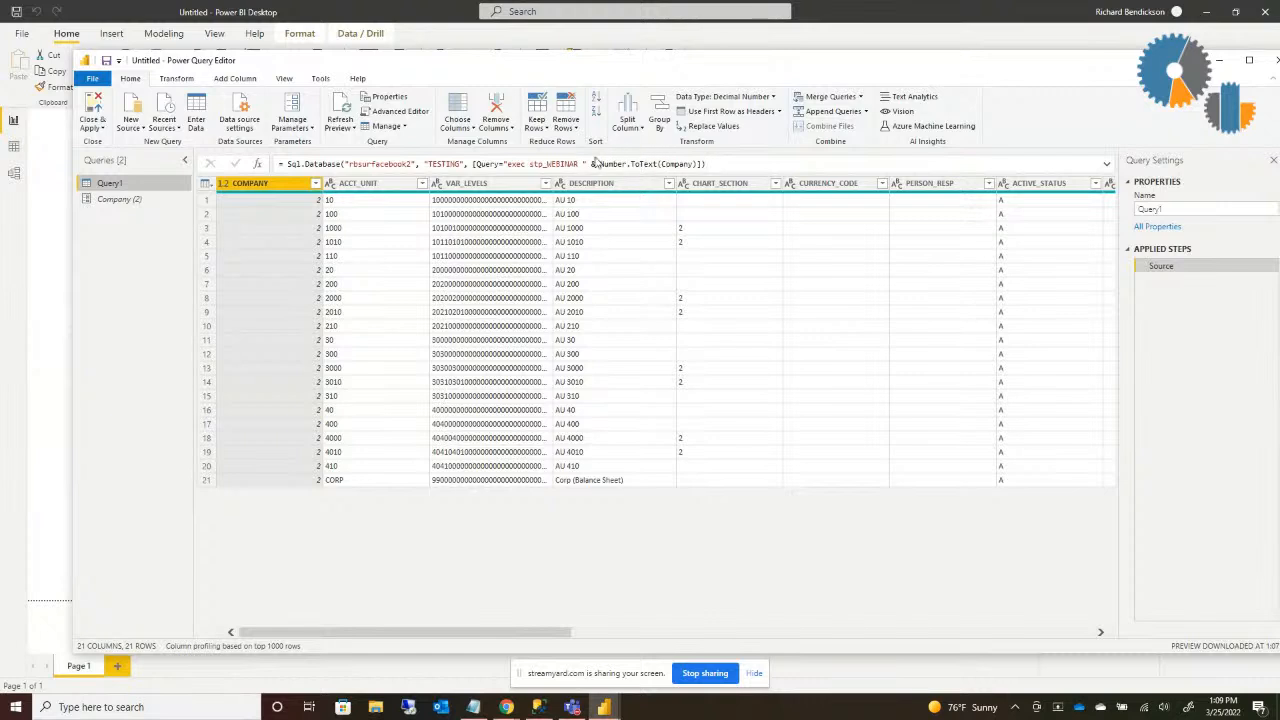
click(588, 164)
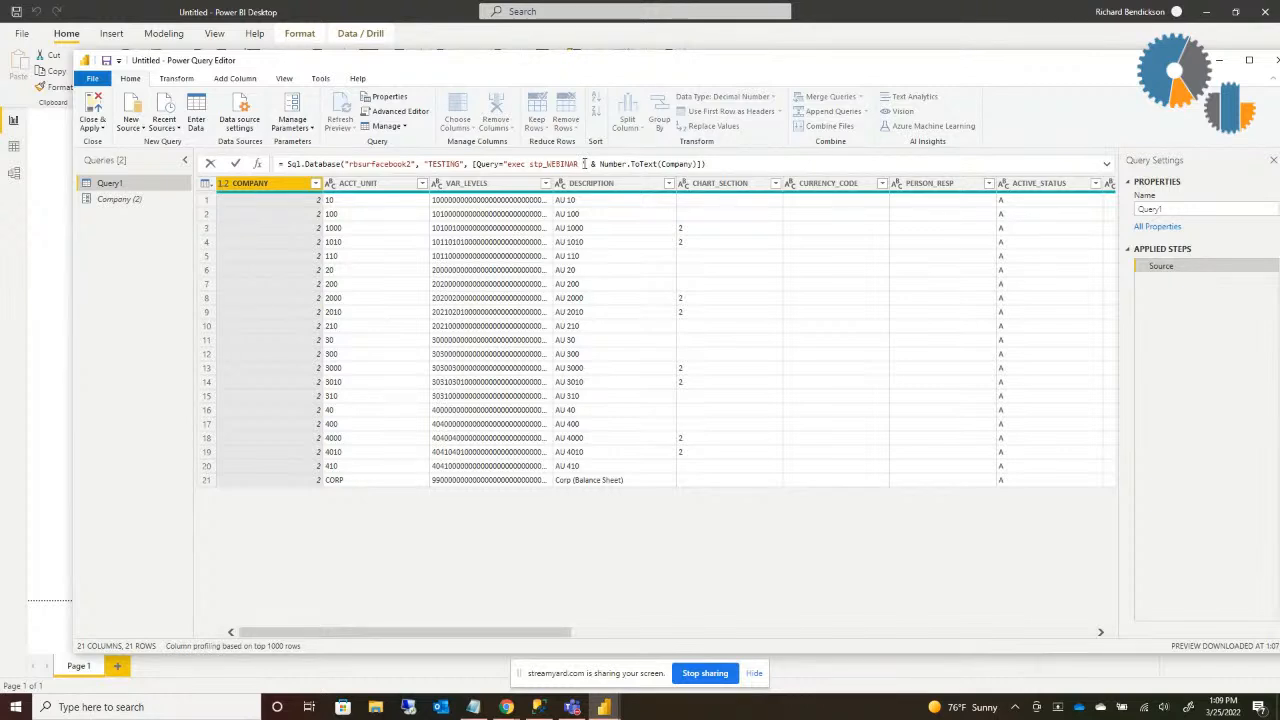
text(')
click(706, 163)
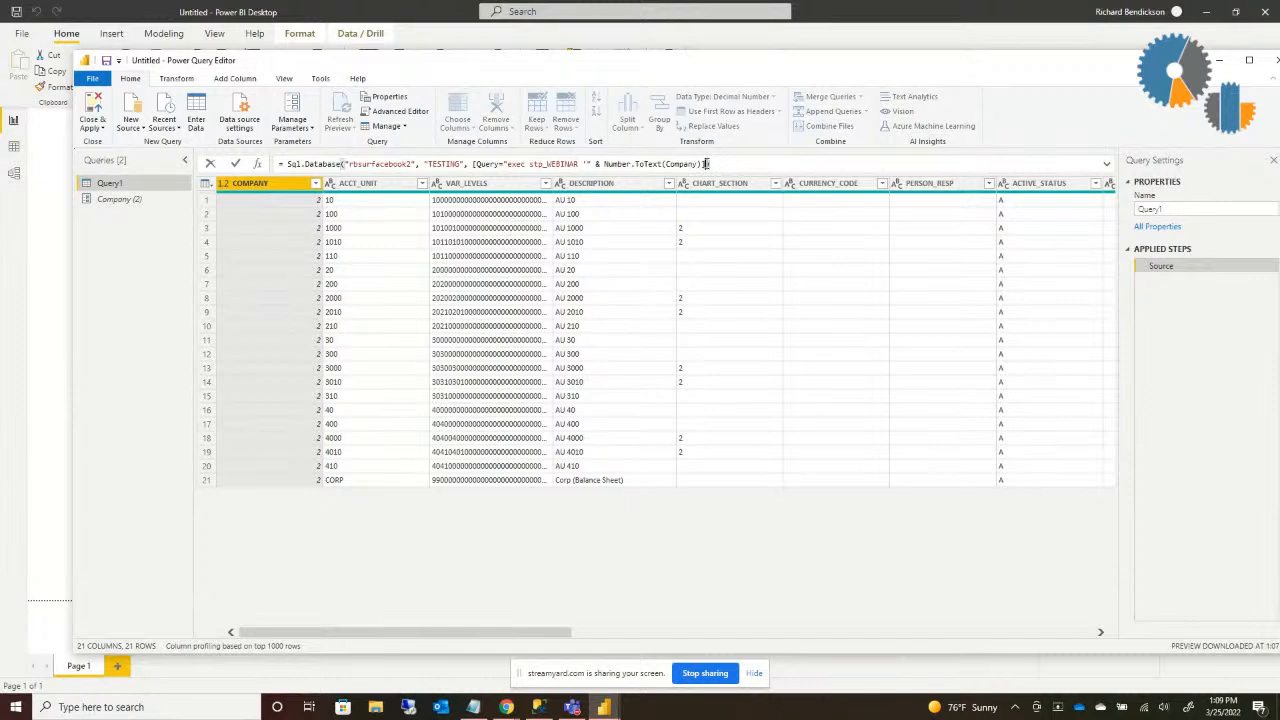
text(& "")
text(')
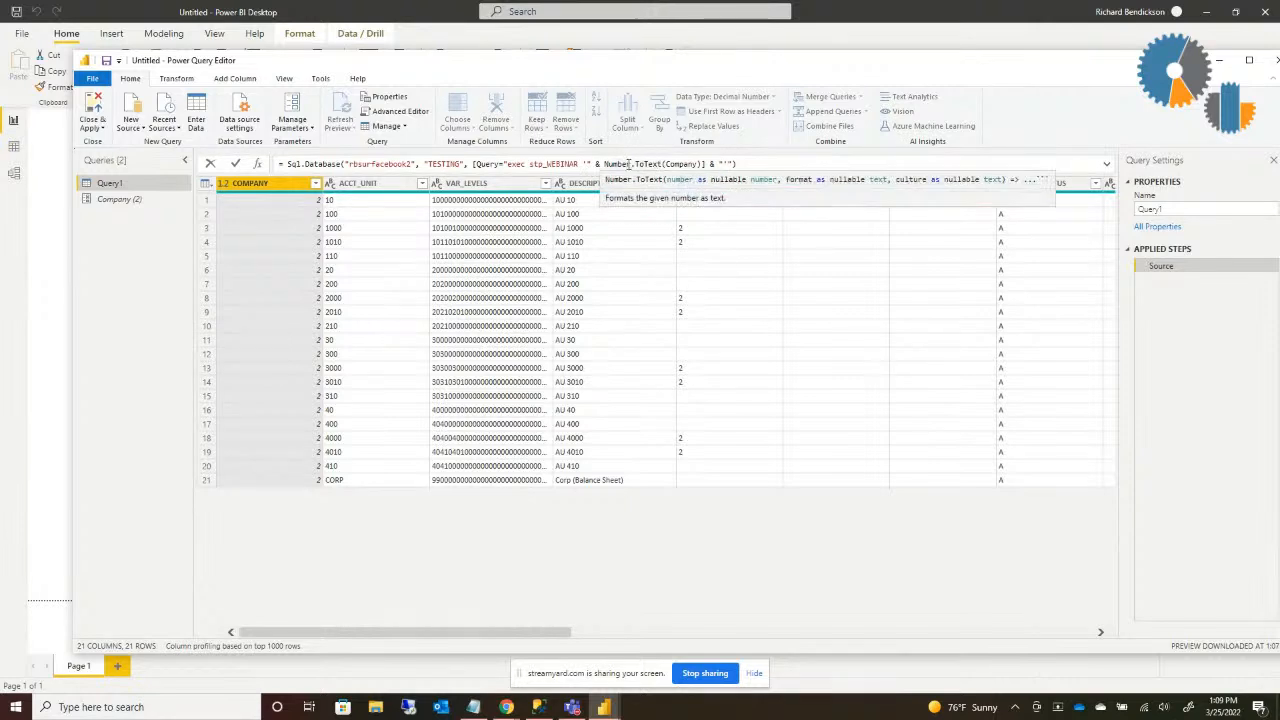
- Try Date in place of Number in the formula's ToText function, and restore Number.ToText(Company)
drag(631, 164, 604, 164)
text(Date)
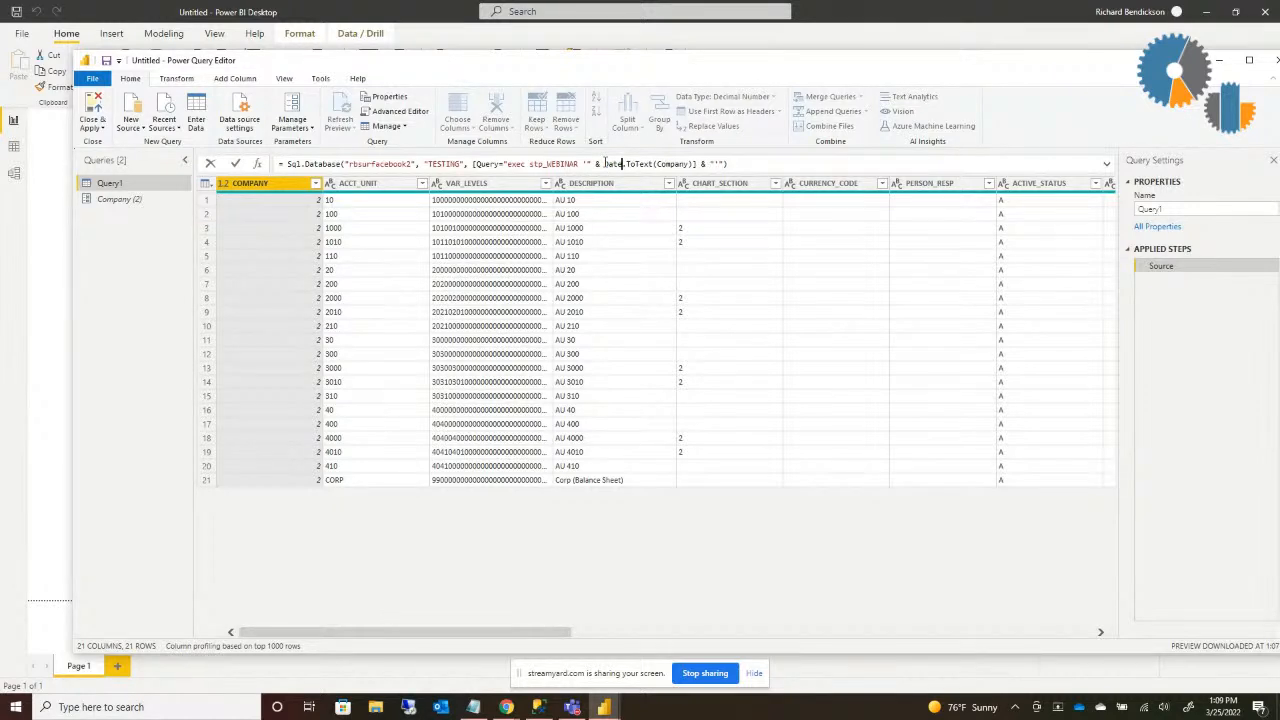
key(BackSpace)
key(BackSpace)
key(BackSpace)
key(BackSpace)
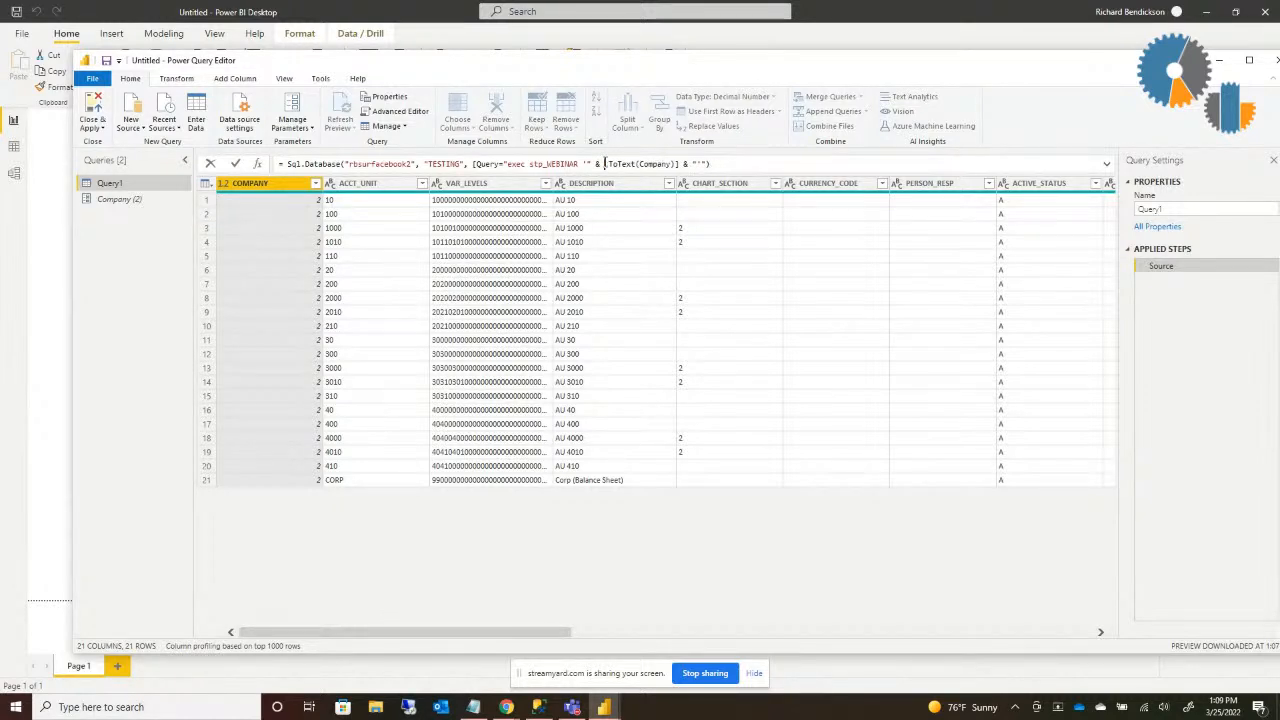
text(Number.)
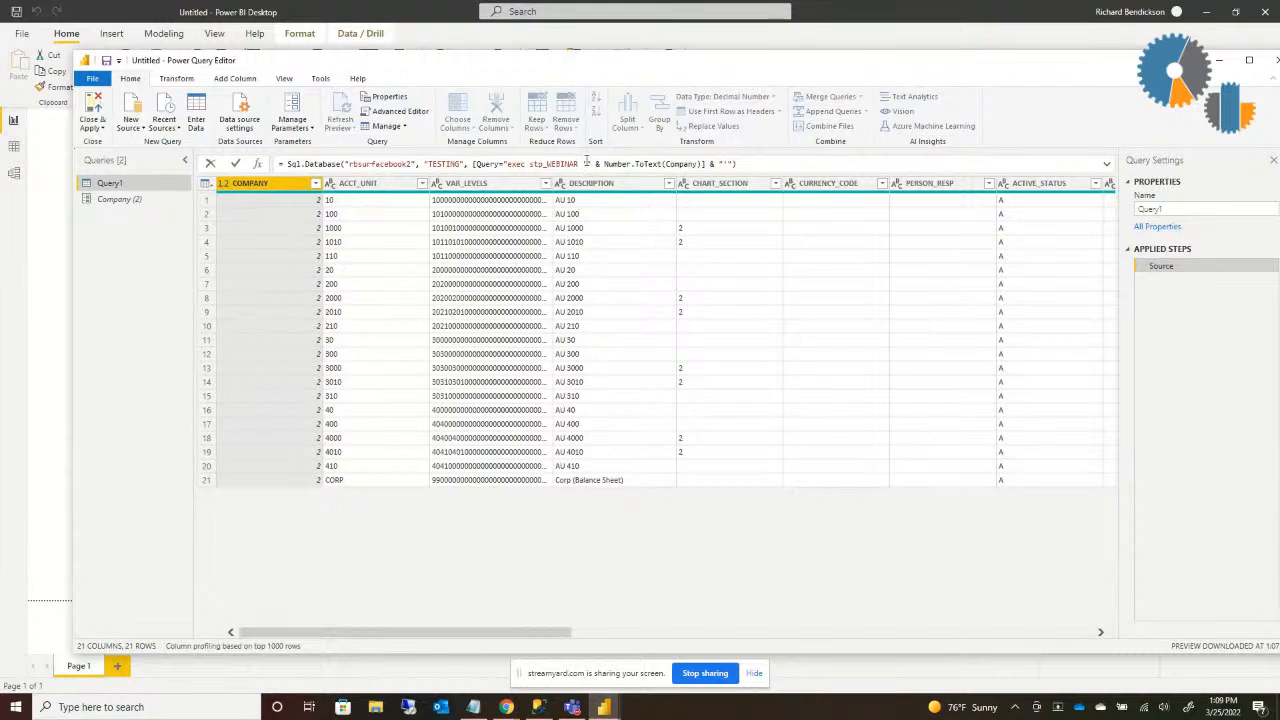
- Remove the single quote after "exec stp_WEBINAR " and the trailing & "'" from the Source formula
click(588, 163)
key(BackSpace)
click(720, 165)
key(BackSpace)
key(BackSpace)
key(BackSpace)
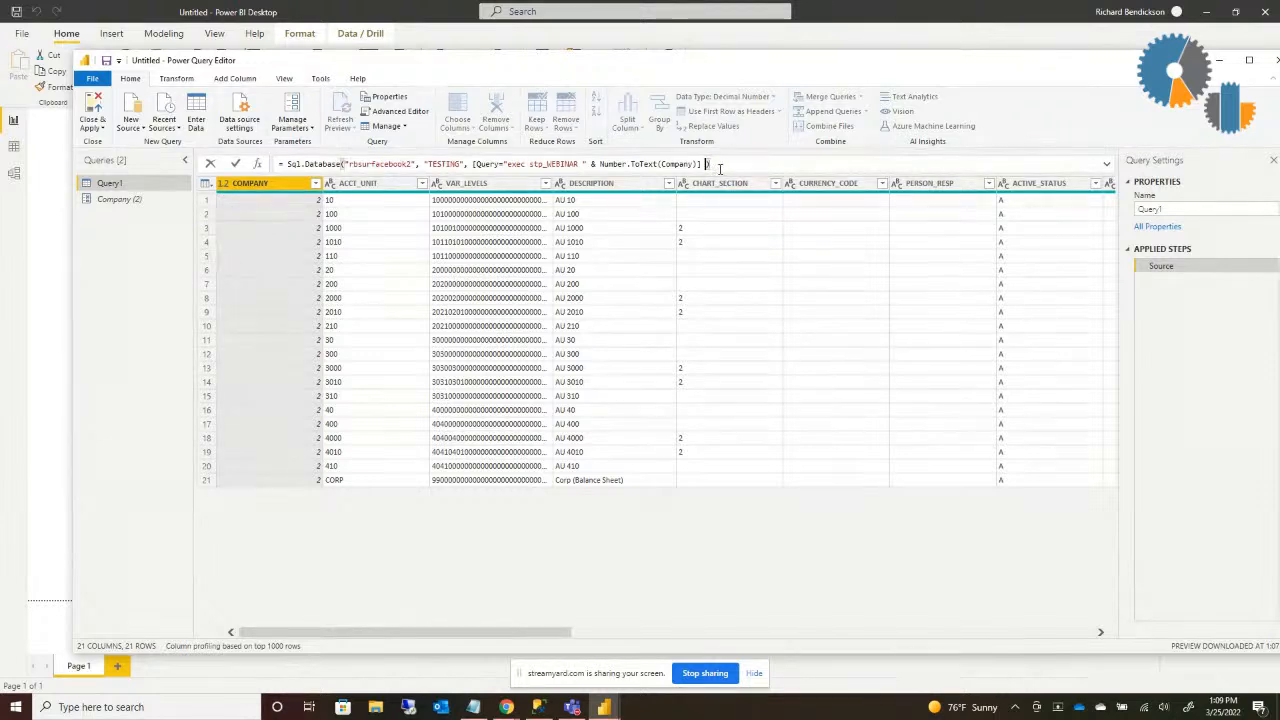